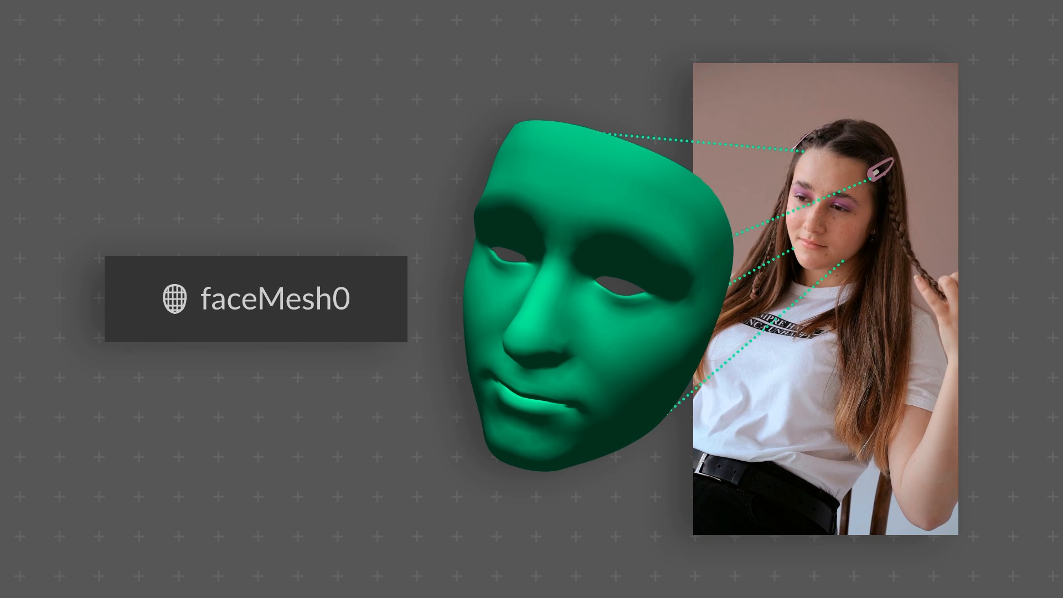
Create a new project from the Face Tracking template and maximize its window
left_click(403, 183)
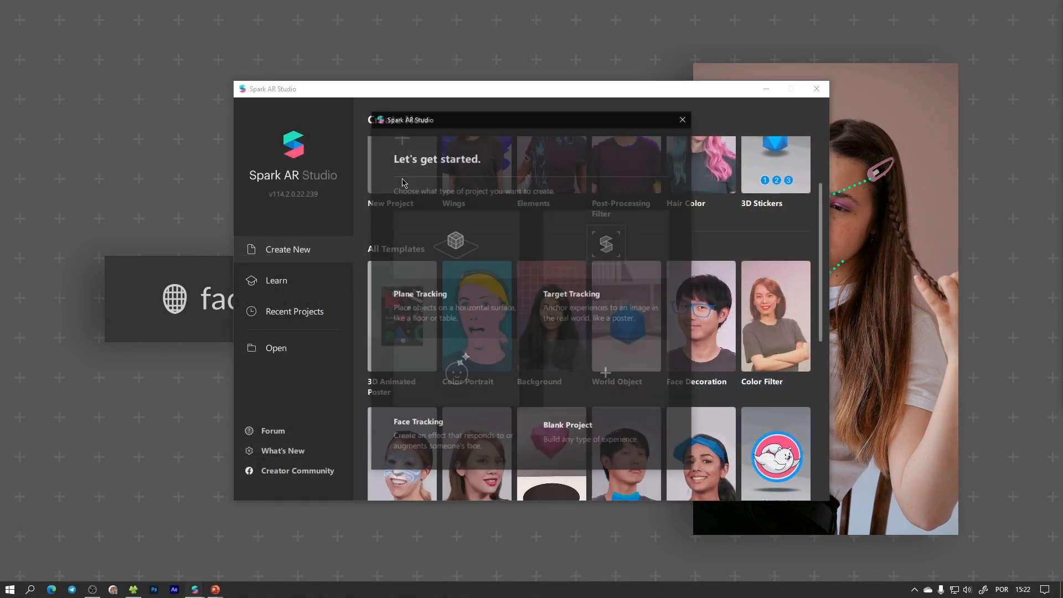
left_click(448, 370)
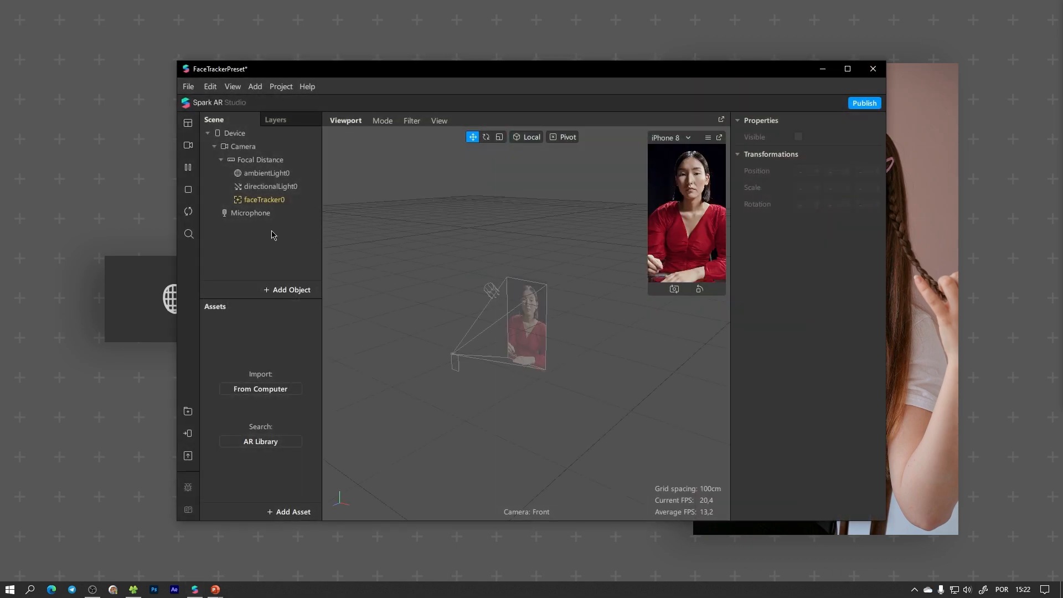
double_click(300, 70)
Add a Face Mesh object as a child of faceTracker0
right_click(83, 138)
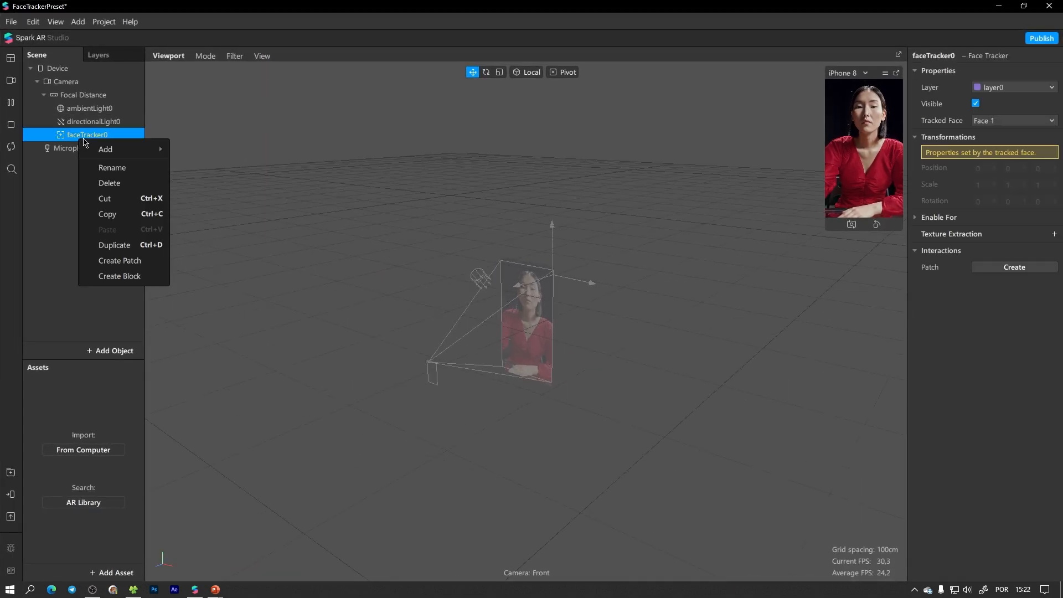
mouse_move(112, 153)
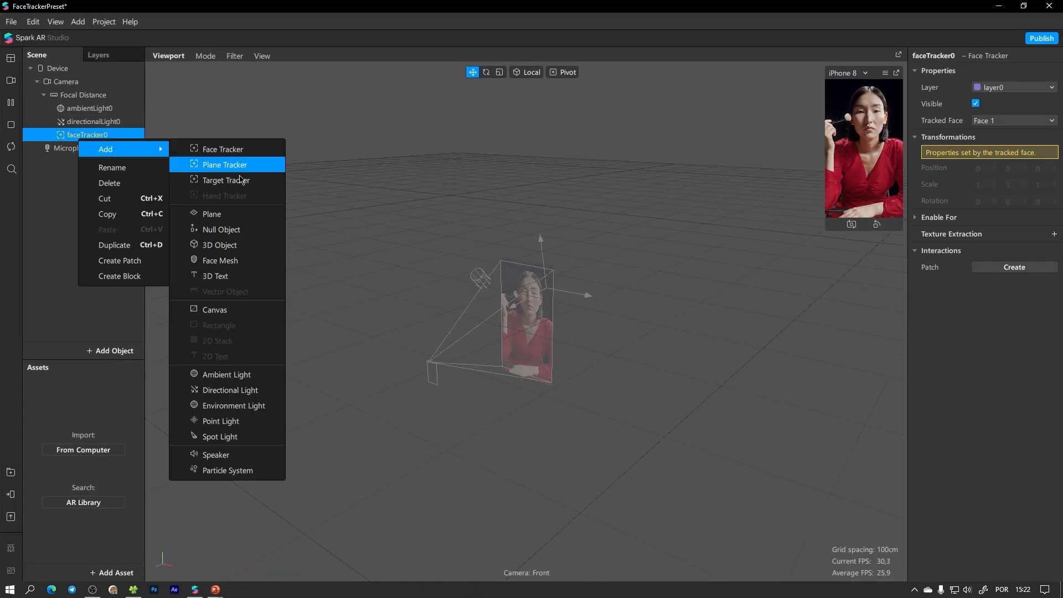
left_click(229, 260)
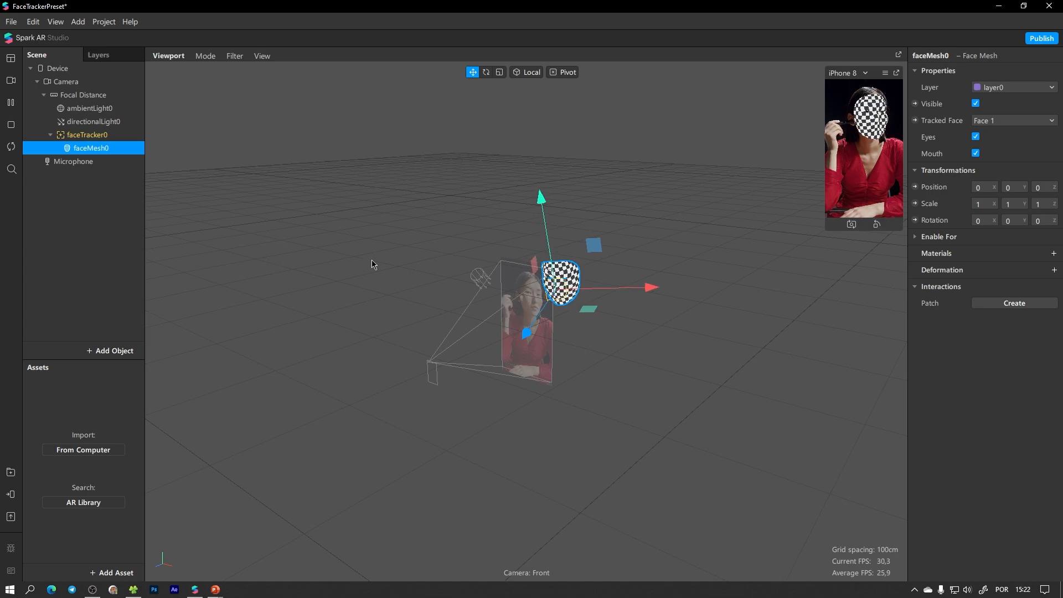
scroll(554, 310, "up", 5)
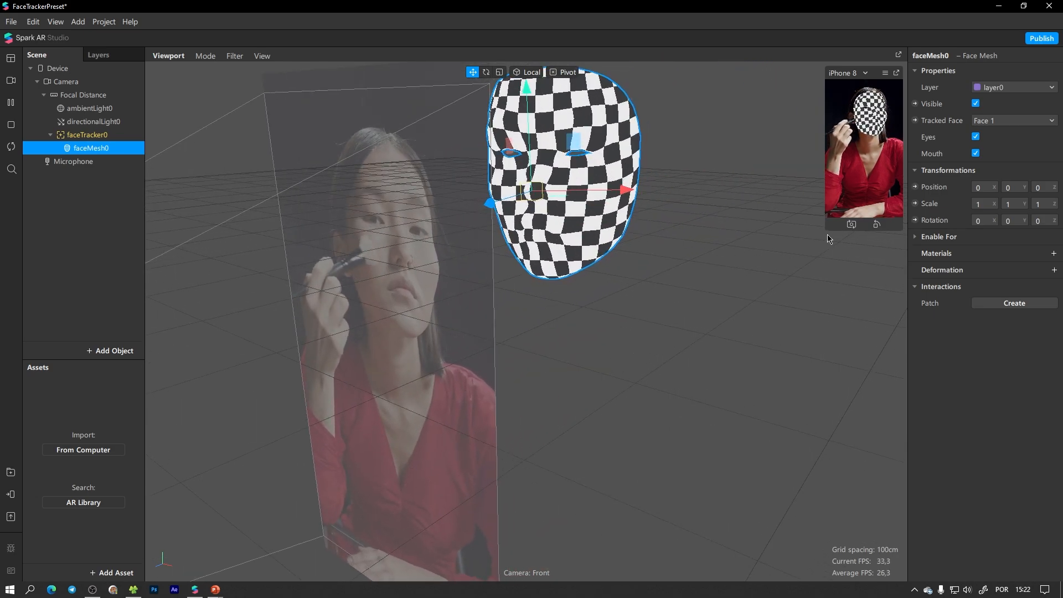
Enlarge the iPhone 8 preview to about twice its size and deselect the face mesh
left_click_drag(826, 230, 711, 433)
scroll(525, 180, "down", 5)
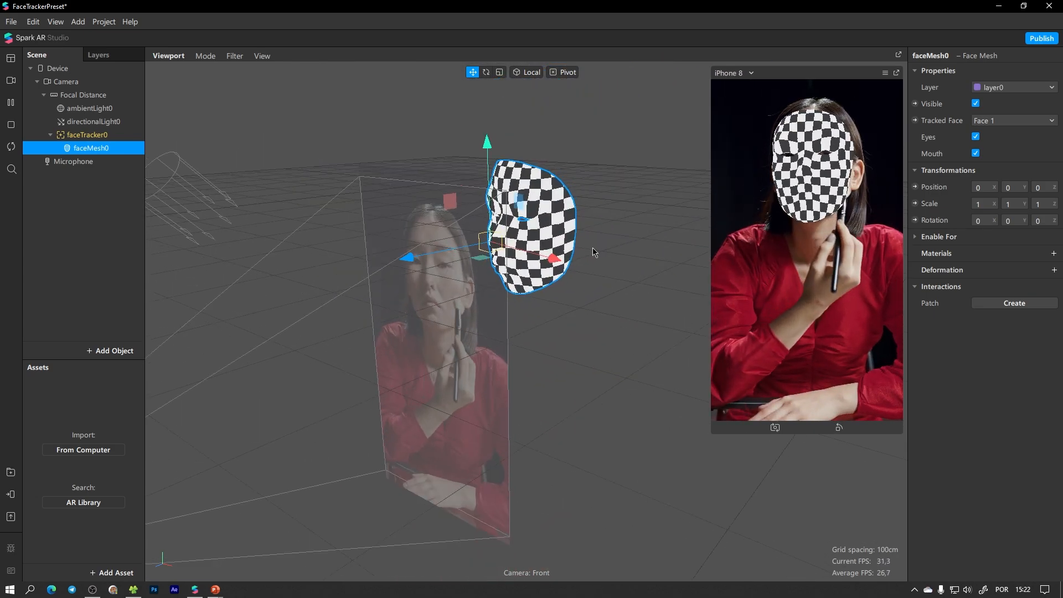
left_click(593, 249)
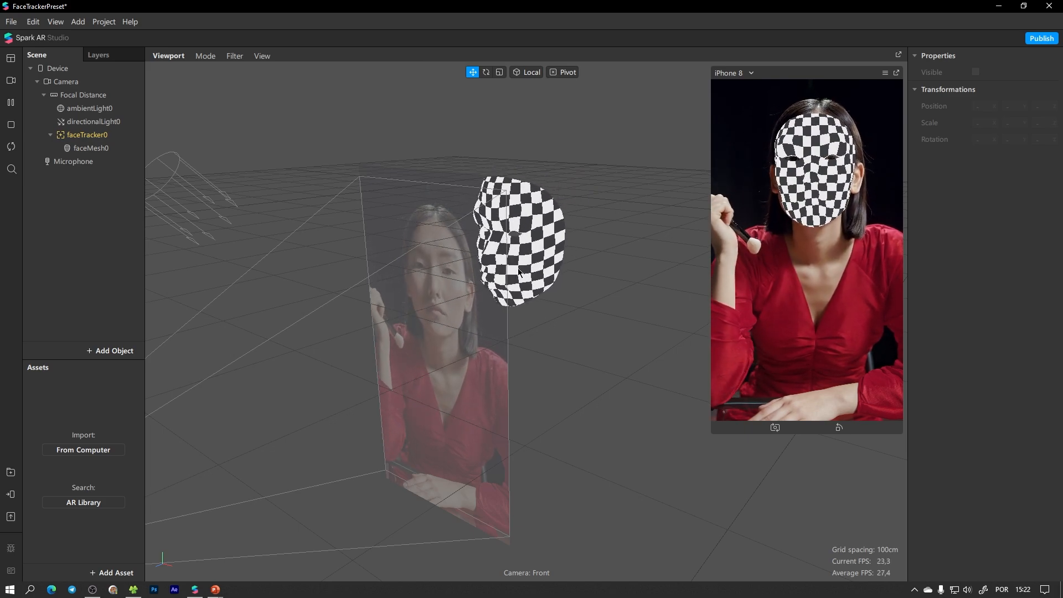
Preview the face mesh on several real-time simulation videos and return to the video of the woman in red
left_click(11, 80)
left_click(98, 211)
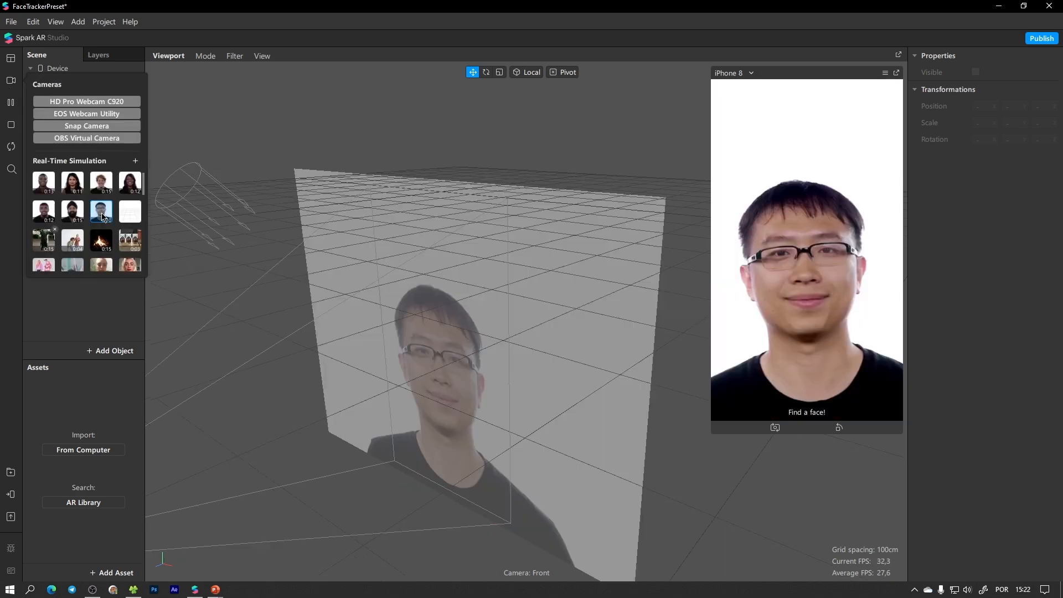
left_click(69, 216)
scroll(67, 218, "down", 2)
scroll(67, 218, "down", 1)
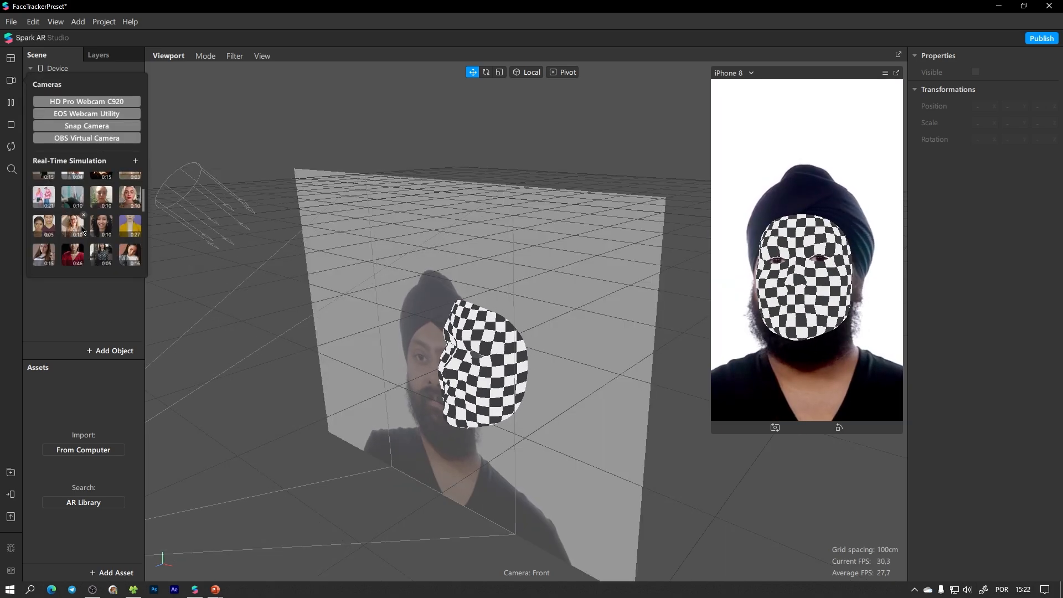
left_click(76, 230)
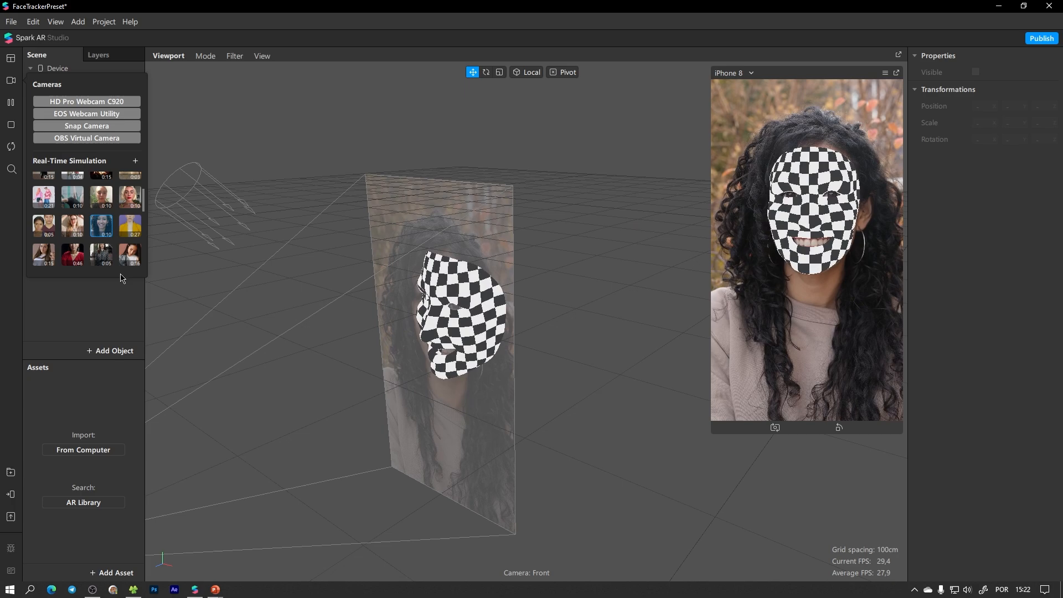
left_click(72, 255)
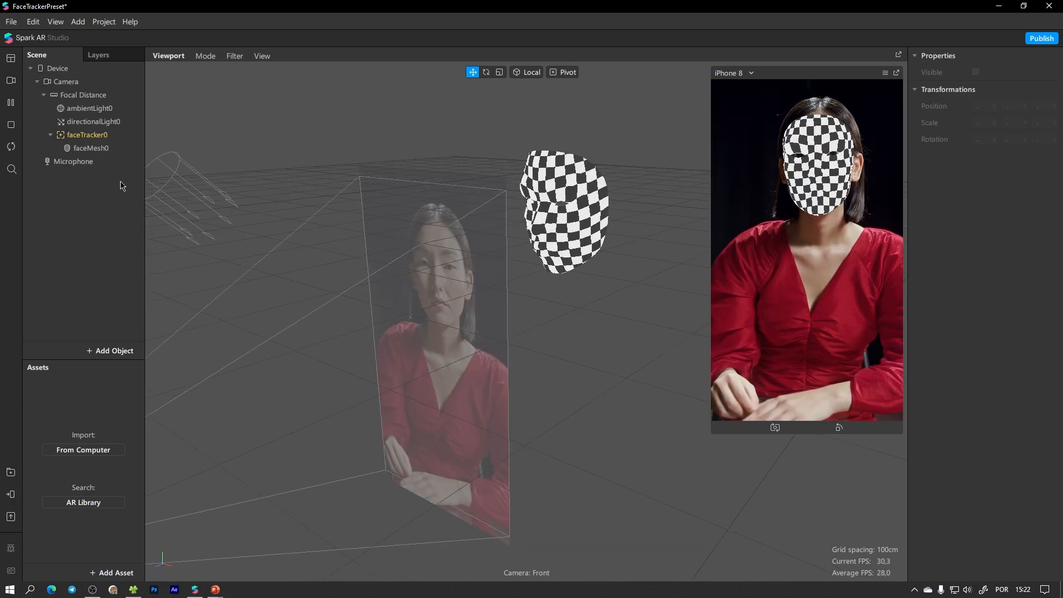
Create a new material for faceMesh0 and open the material's properties
double_click(91, 148)
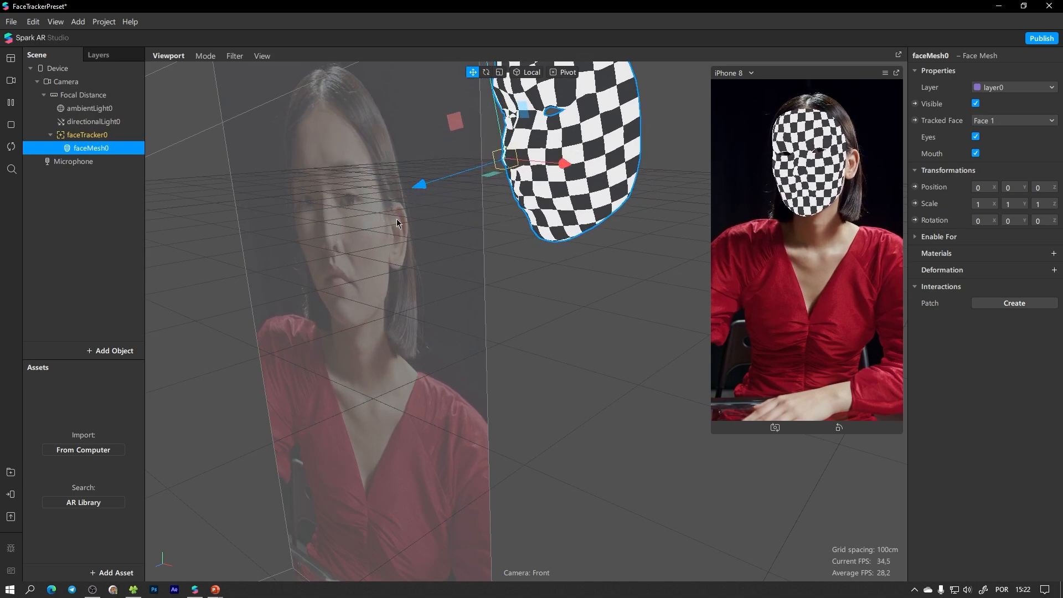
scroll(559, 195, "down", 3)
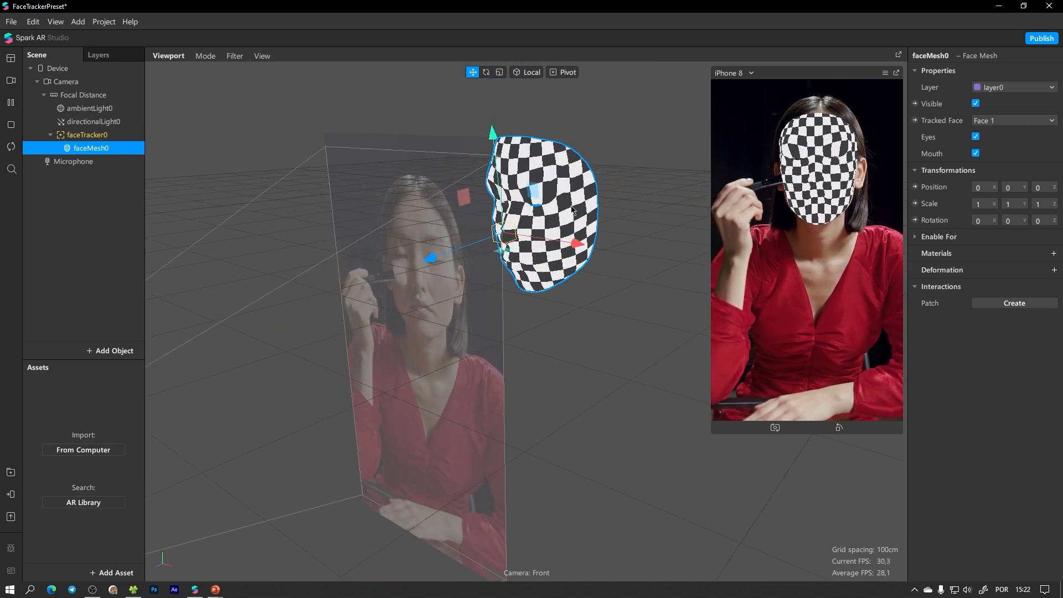
left_click(1054, 253)
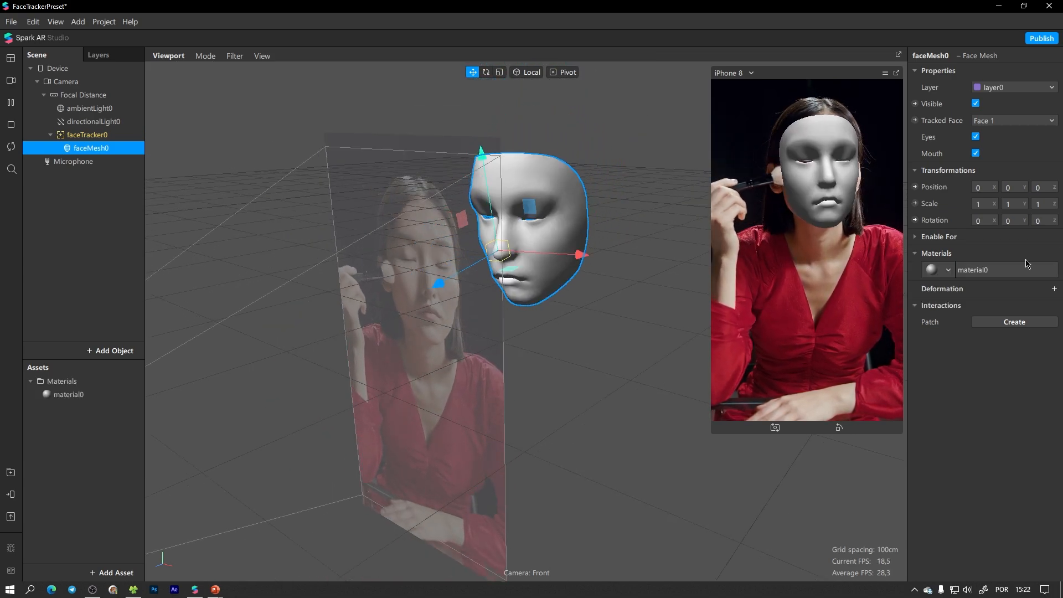
left_click(1001, 270)
Try the Flat shader type on the face mesh's material and set it back to Standard
left_click(991, 71)
left_click(971, 79)
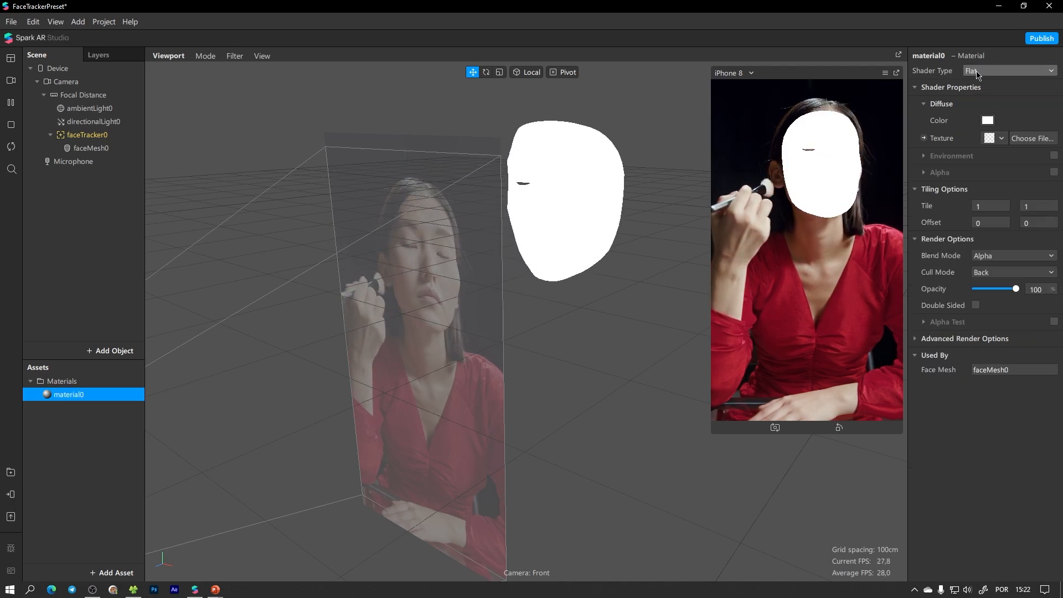
left_click(979, 72)
left_click(981, 83)
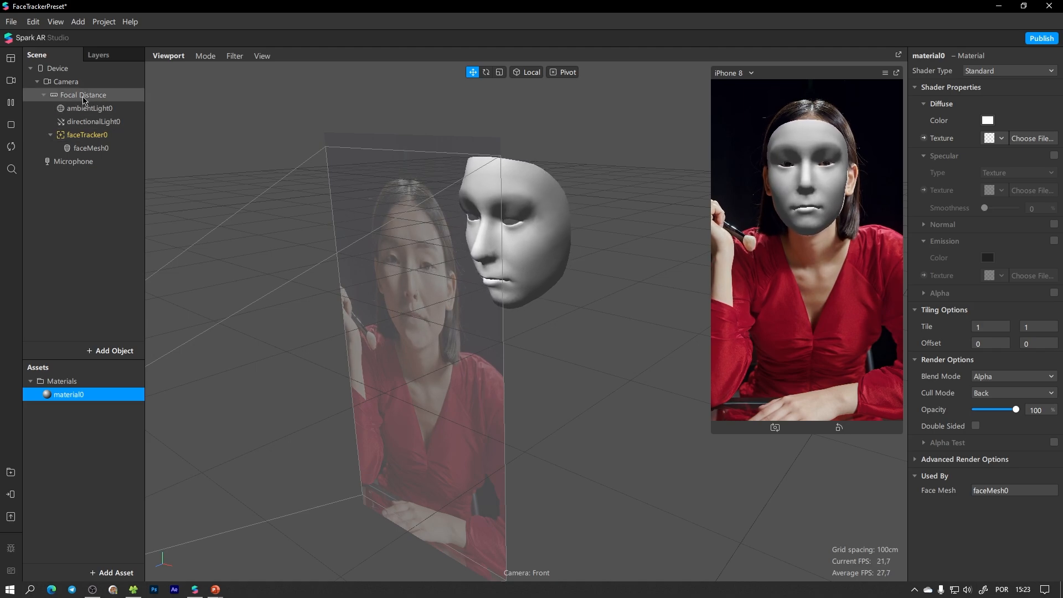
Preview the mask on the curly-haired woman's simulation video and switch the camera source to HD Pro Webcam C920
left_click(10, 81)
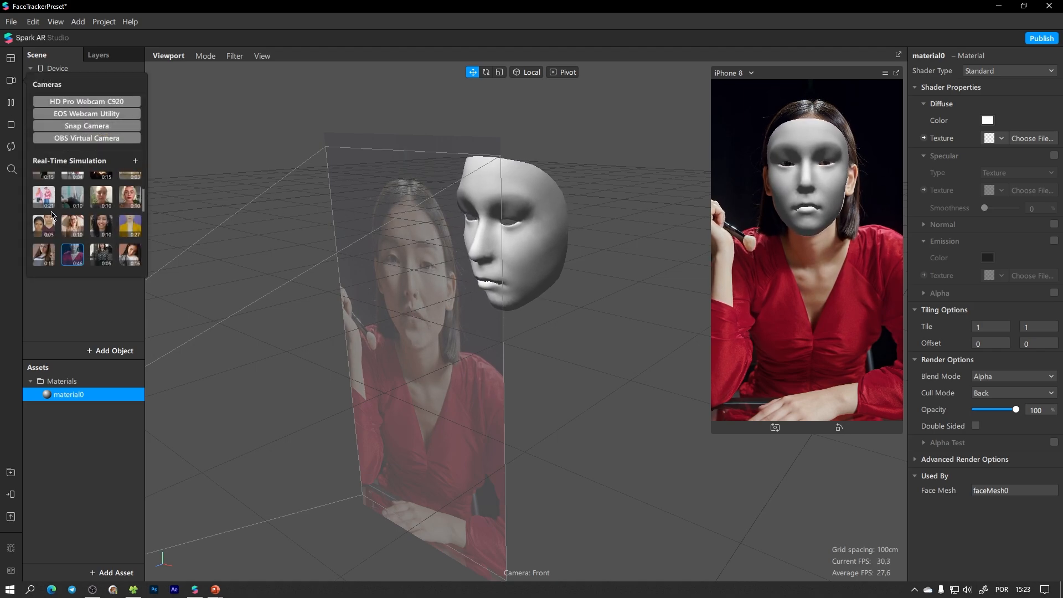
left_click(104, 225)
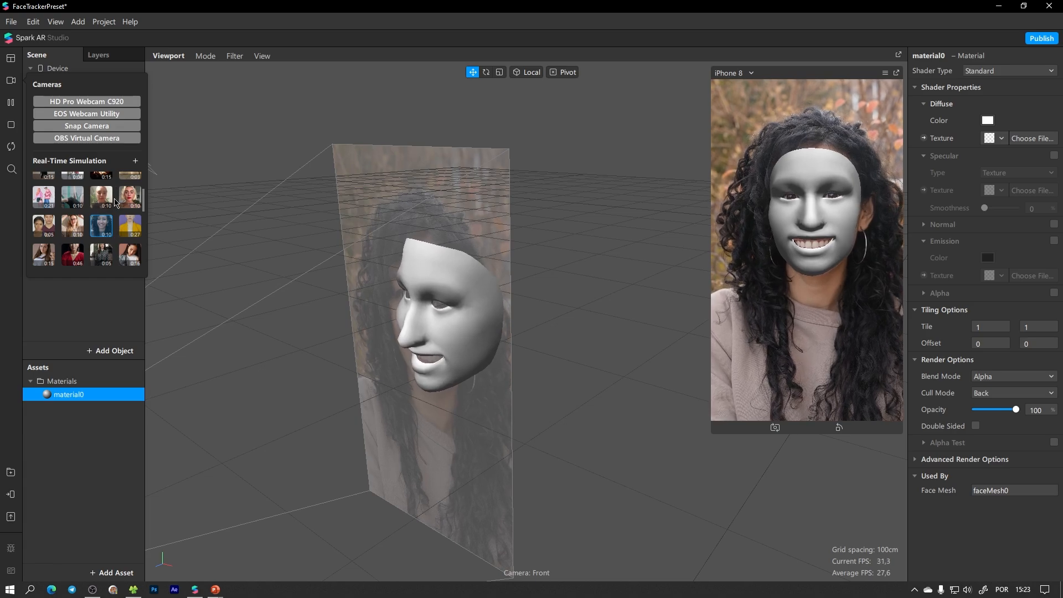
left_click(70, 102)
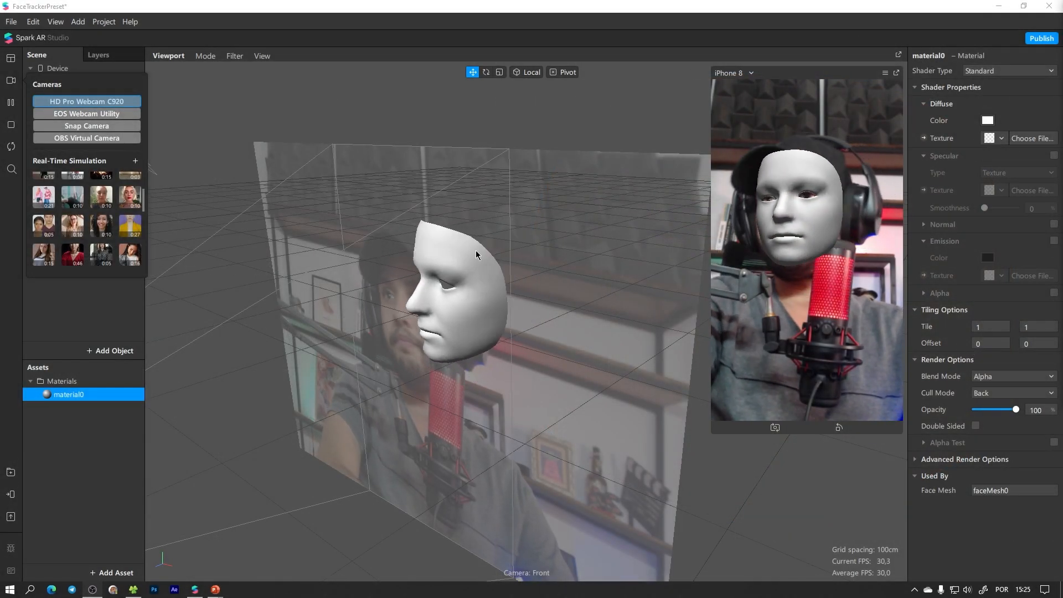
left_click(120, 300)
Delete faceMesh0 from the scene and add a Texture Extraction to faceTracker0
left_click(92, 150)
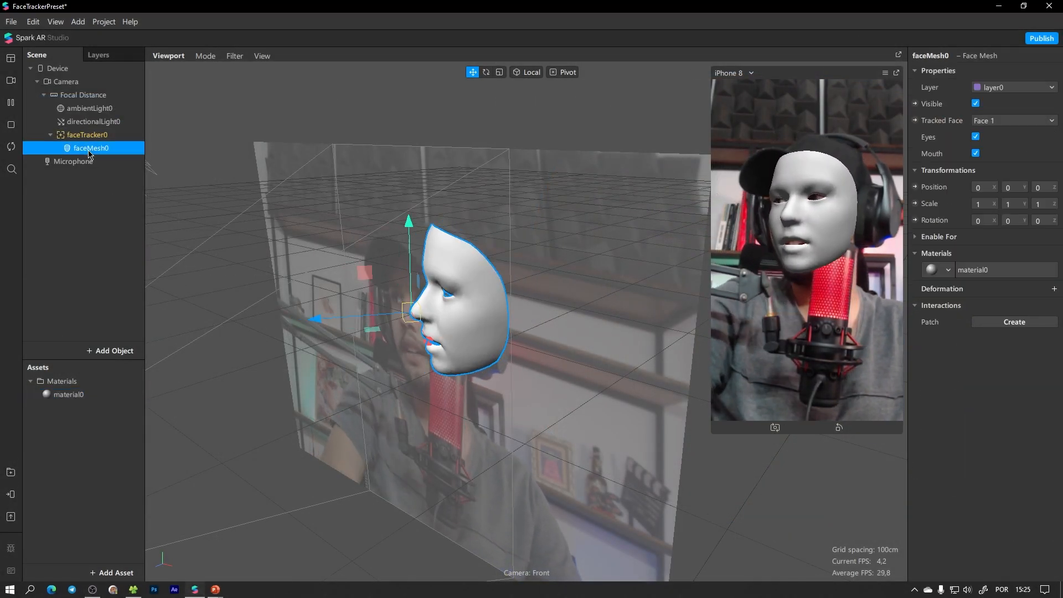
key("Delete")
left_click(98, 136)
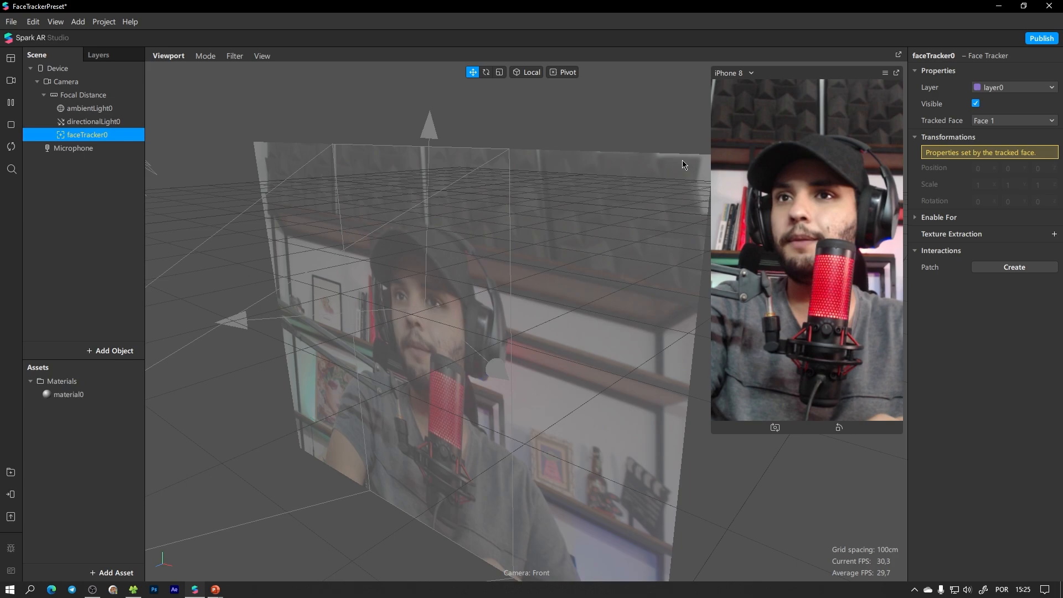
left_click(1054, 234)
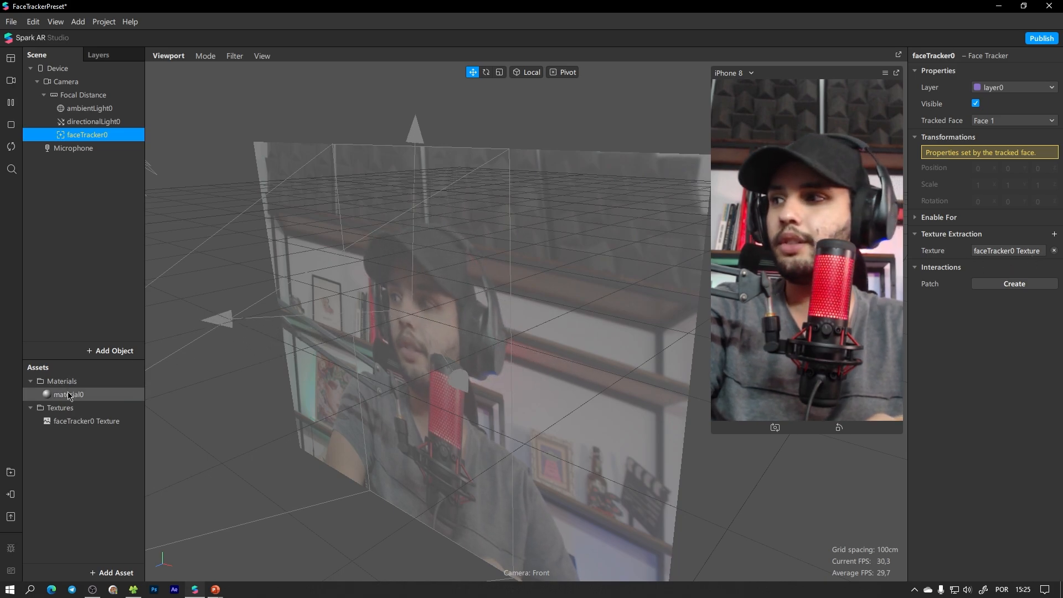
Check the texture extracted from the face tracker among the project assets
left_click(83, 421)
left_click(40, 372)
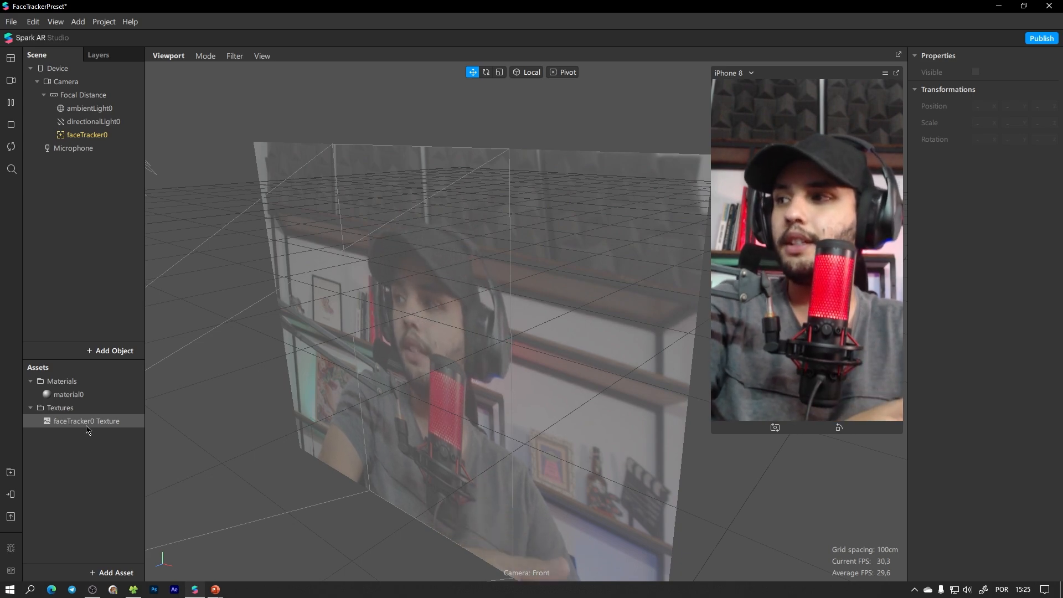
left_click(68, 423)
left_click(92, 444)
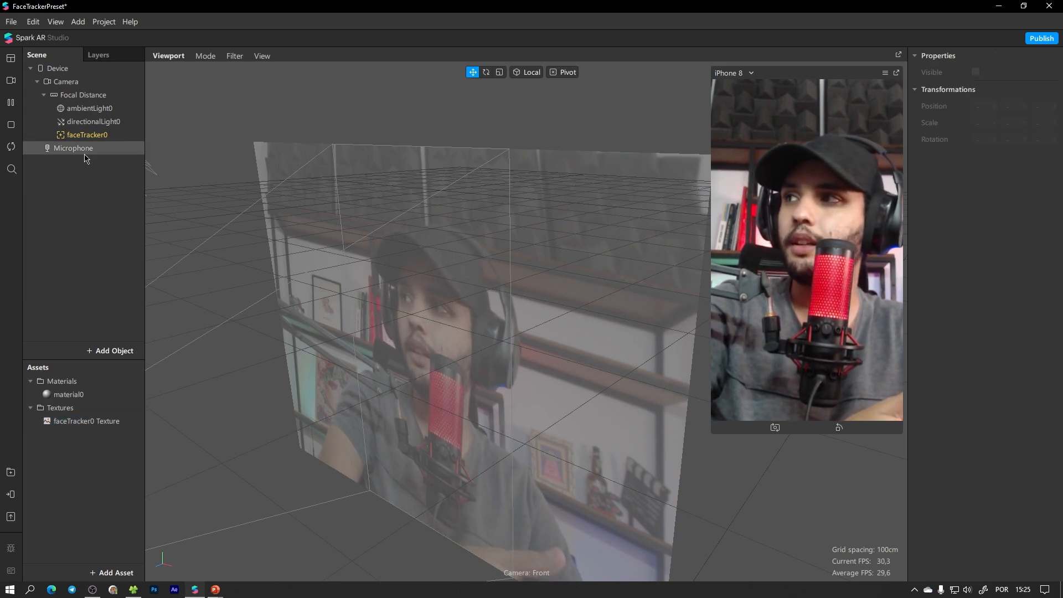
Add a Plane object to the scene, outside the face tracker
left_click(86, 136)
mouse_move(101, 198)
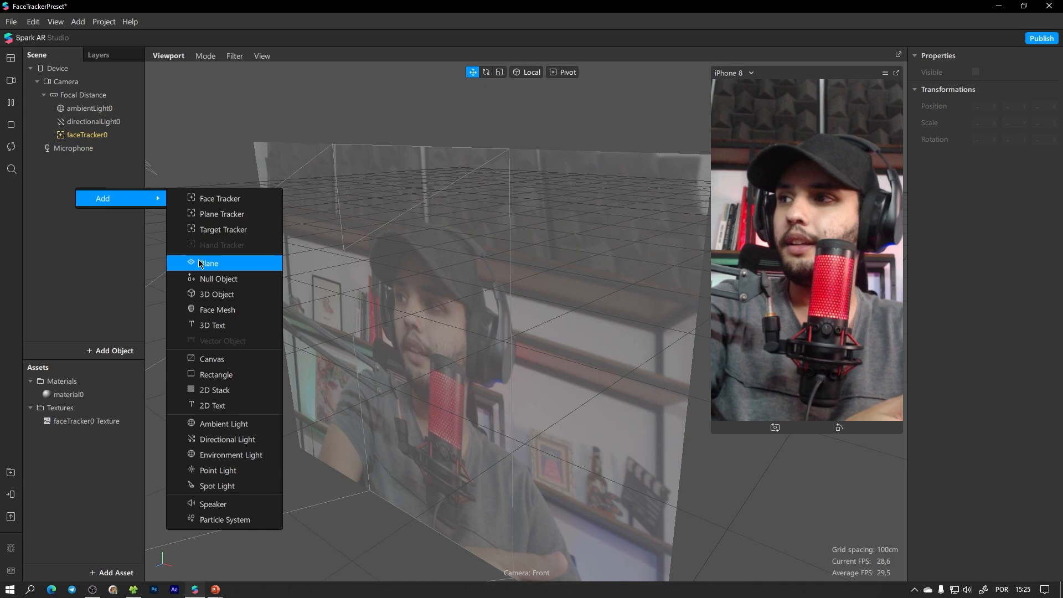
left_click(198, 259)
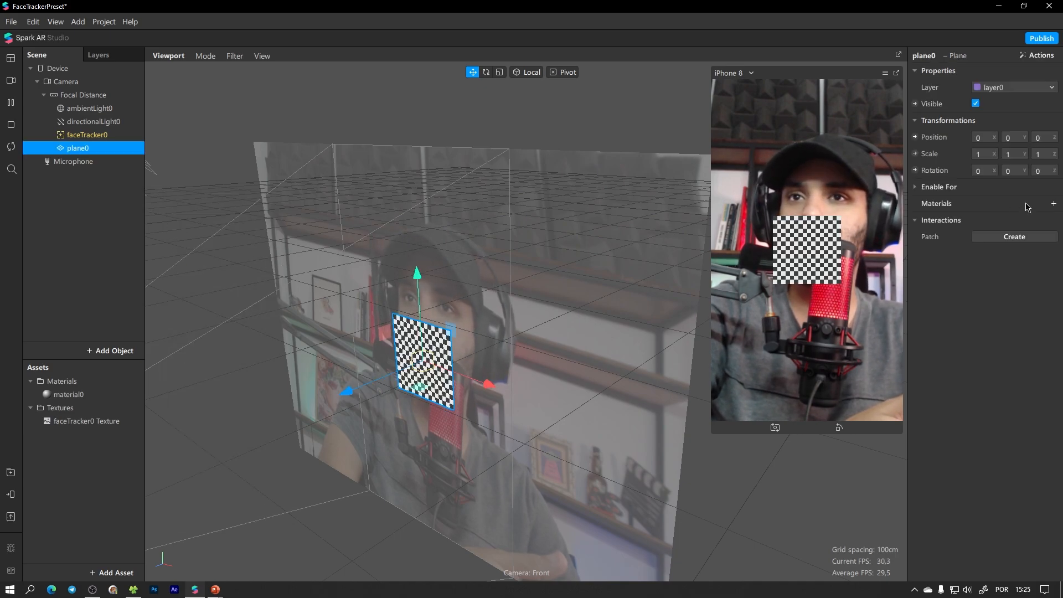
Create a new material for the plane, keep its Standard shader, and use faceTracker0 Texture as the diffuse texture
left_click(1055, 204)
left_click(994, 235)
left_click(990, 223)
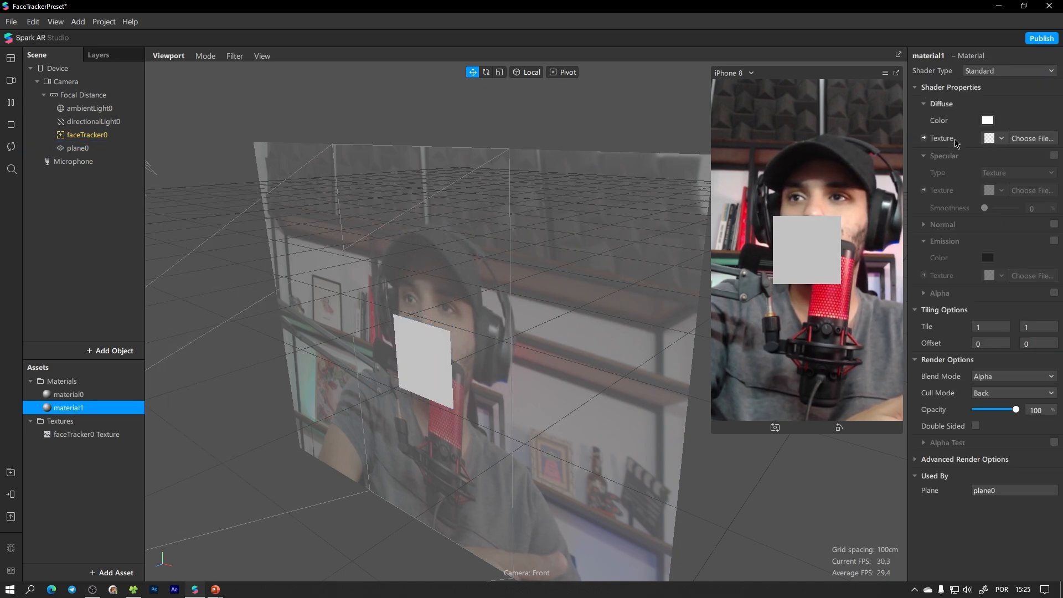
left_click(1002, 71)
left_click(984, 82)
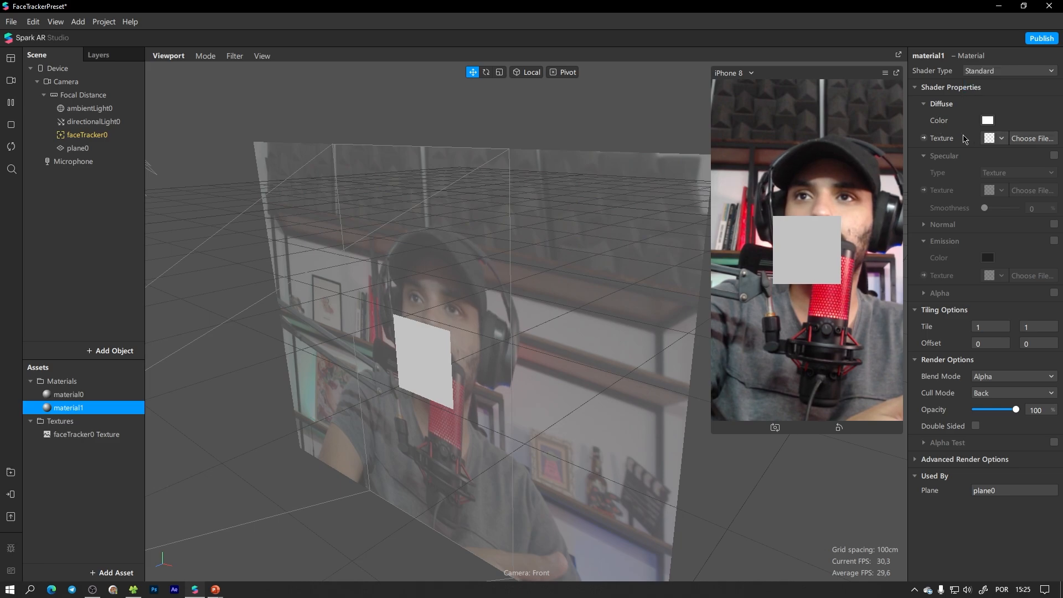
left_click(990, 139)
left_click(986, 157)
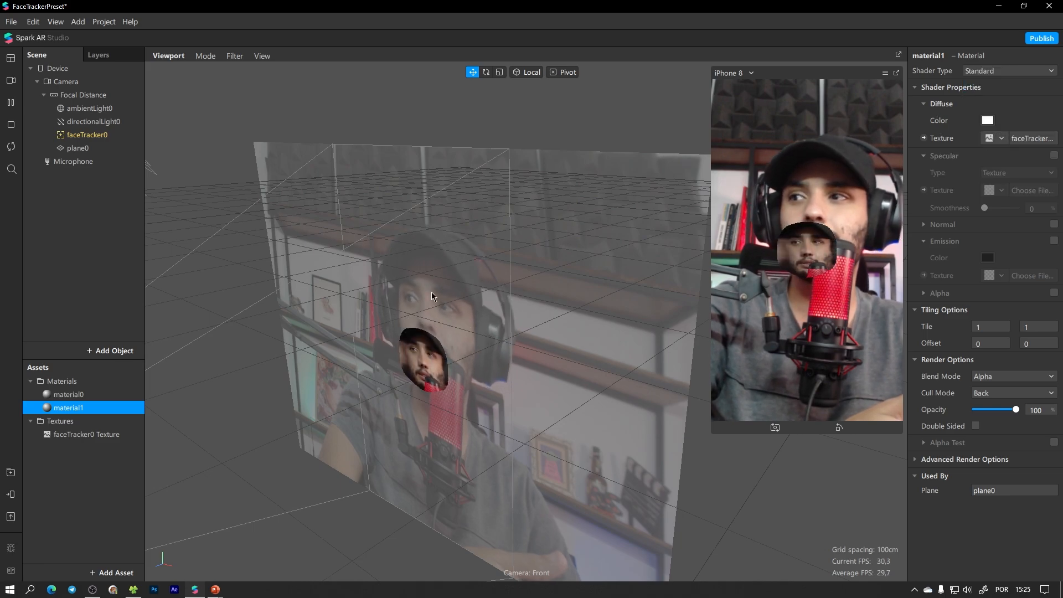
Scale the plane up to about 4.76 in X and Y
left_click(429, 364)
right_click_drag(515, 378, 557, 239)
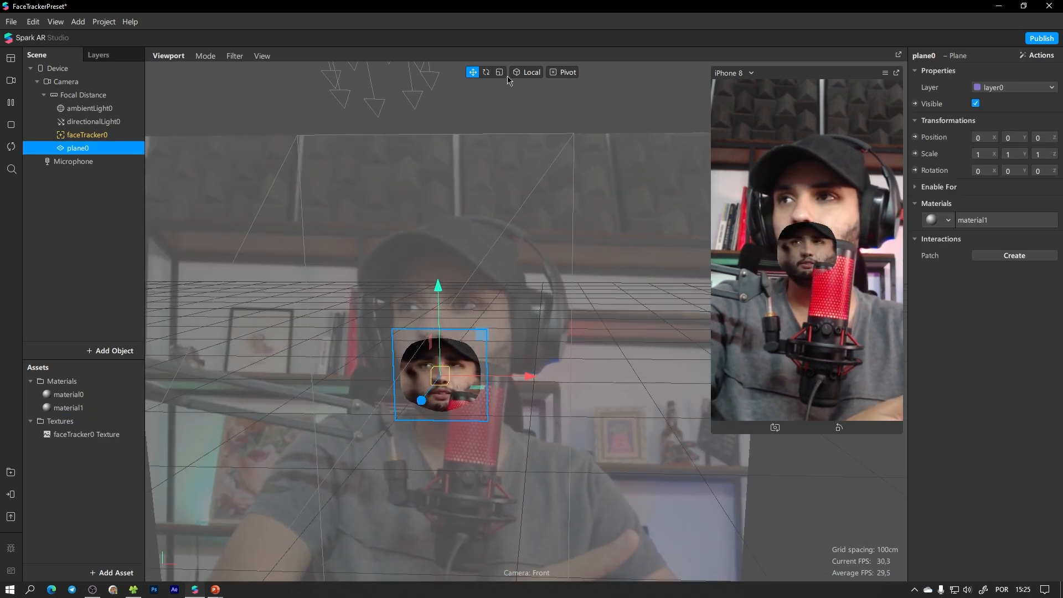
left_click_drag(483, 336, 645, 152)
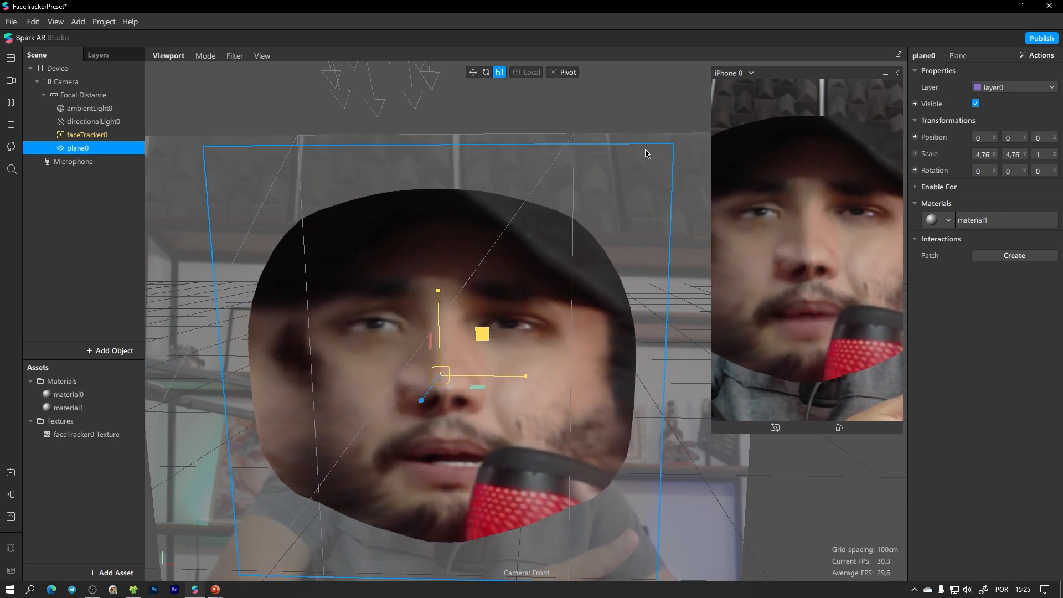
scroll(559, 216, "down", 5)
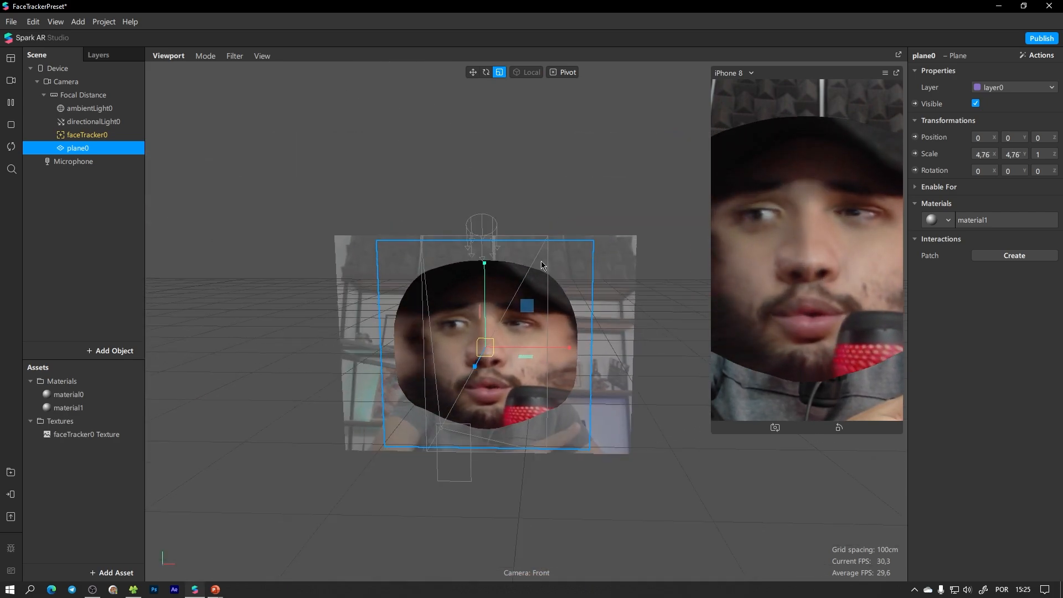
Import the Hires Sphere Primitive from the AR Library's 3D Shapes and place it in the scene
left_click(10, 472)
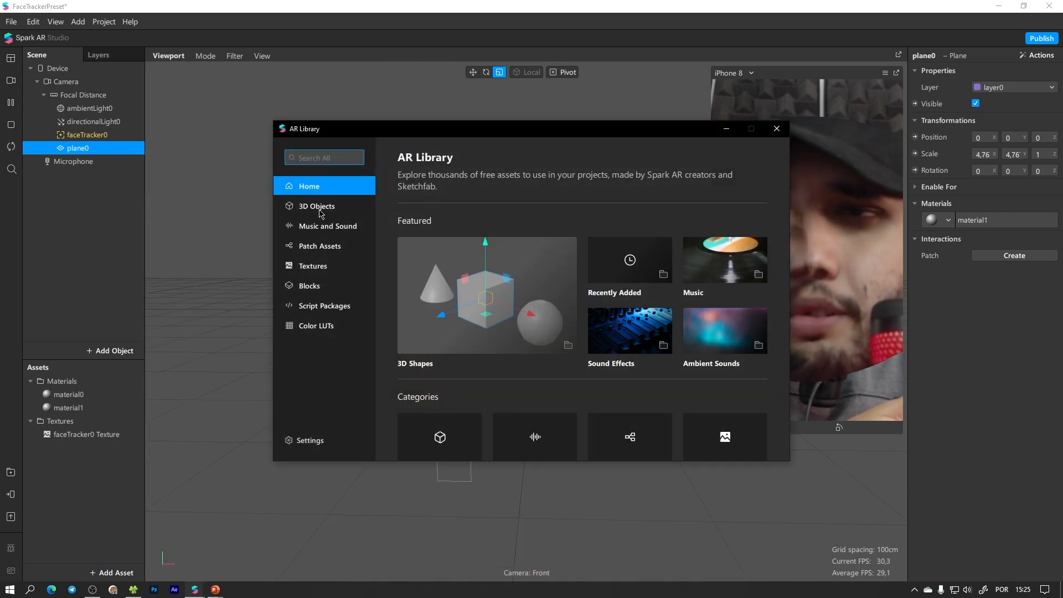
left_click(313, 206)
left_click(479, 335)
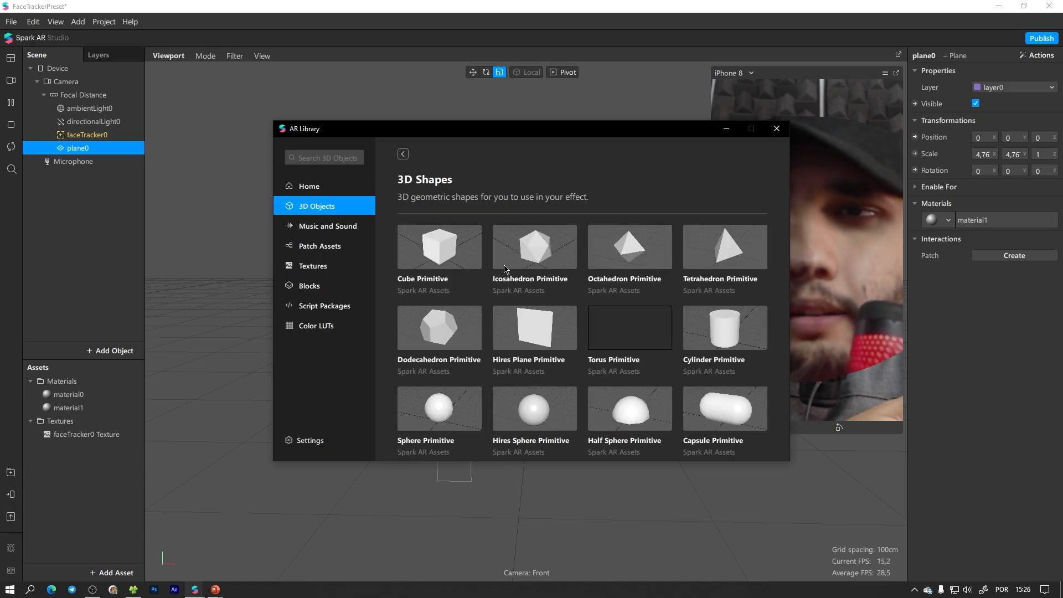
left_click(534, 411)
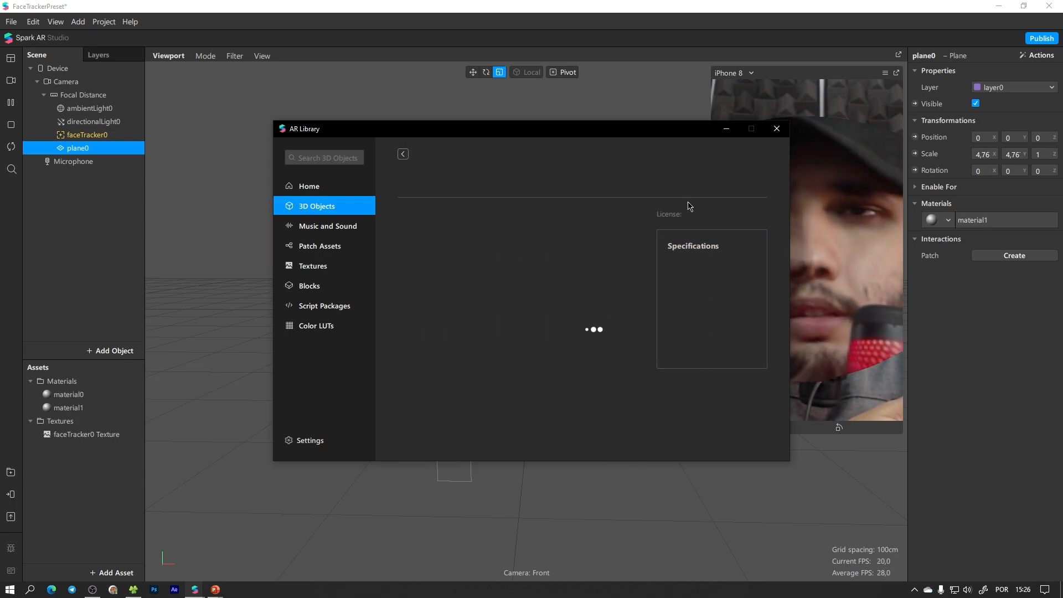
left_click(777, 128)
left_click_drag(66, 381, 89, 292)
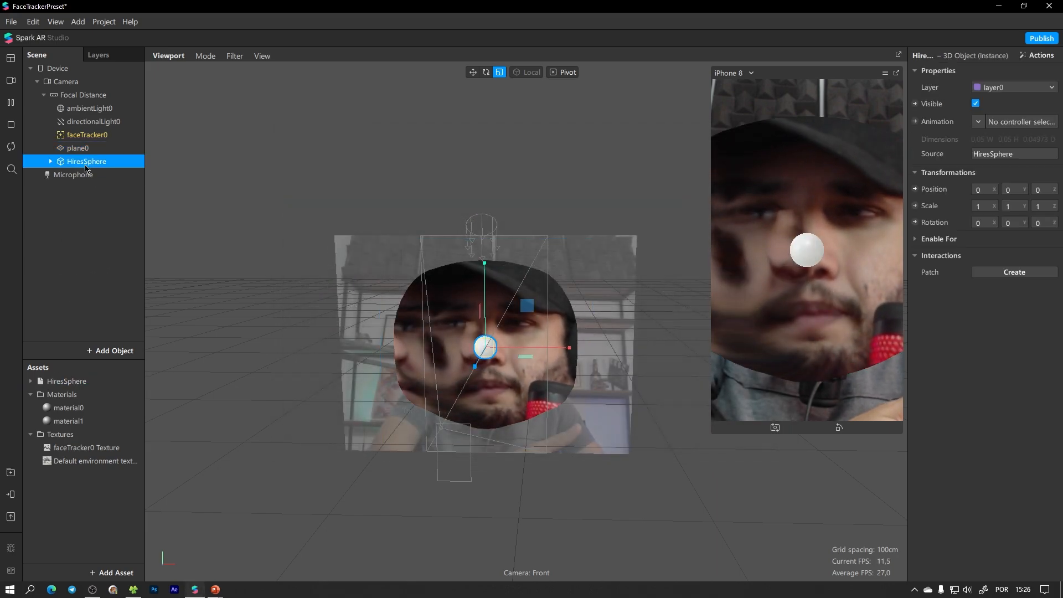
Replace the HiresSphere mesh's material with material1 and view the textured sphere from different angles
left_click(946, 223)
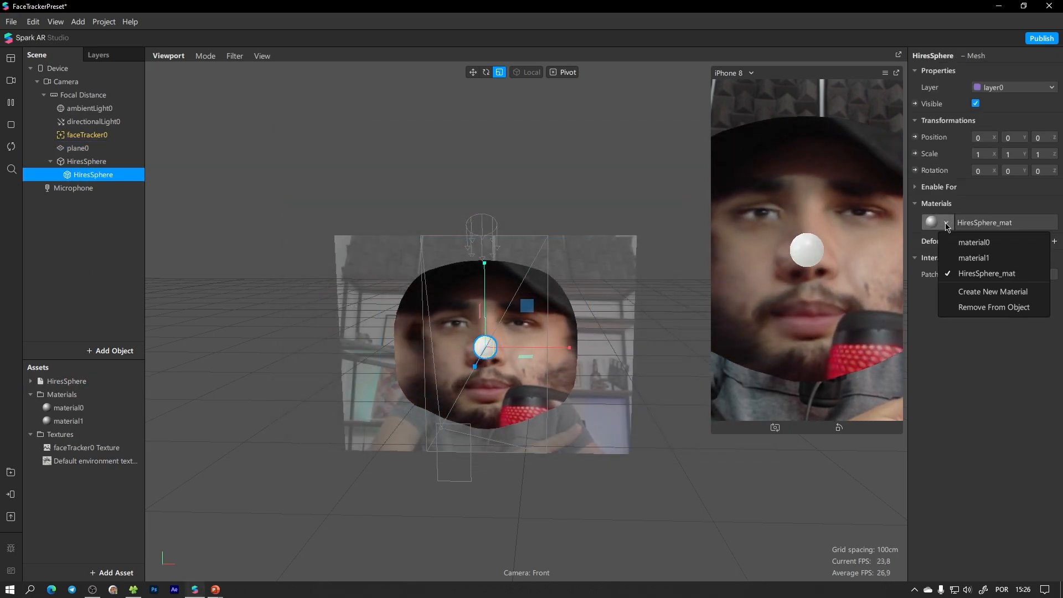
left_click(942, 254)
scroll(434, 321, "up", 2)
scroll(434, 320, "up", 3)
right_click_drag(433, 321, 600, 326)
right_click_drag(523, 312, 341, 286)
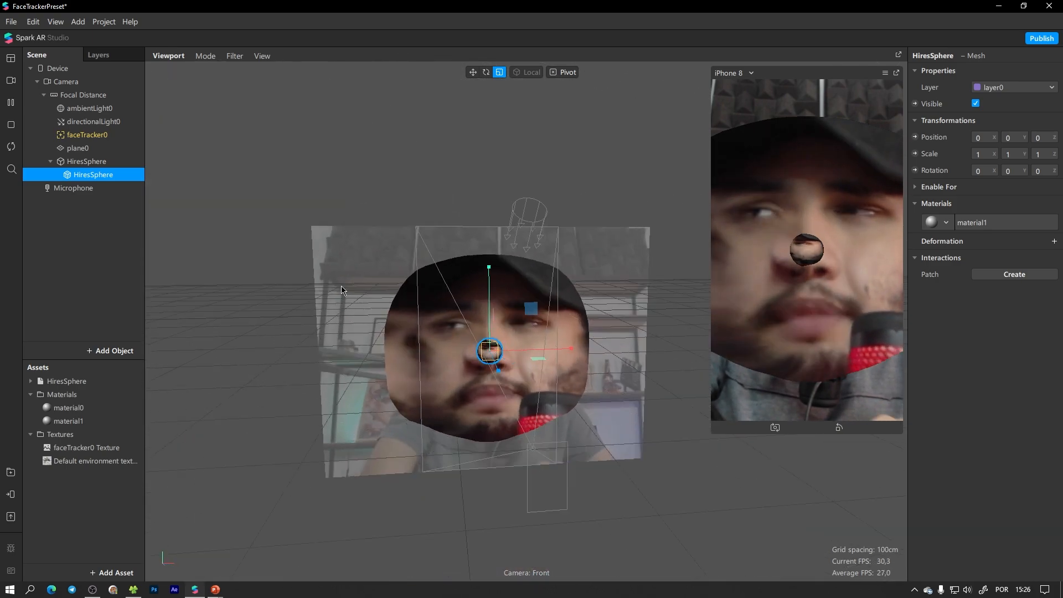
Delete the HiresSphere object and plane0 from the scene
left_click(87, 161)
key("Delete")
left_click(81, 149)
key("Delete")
Add a Face Mesh as a child of faceTracker0
left_click(84, 135)
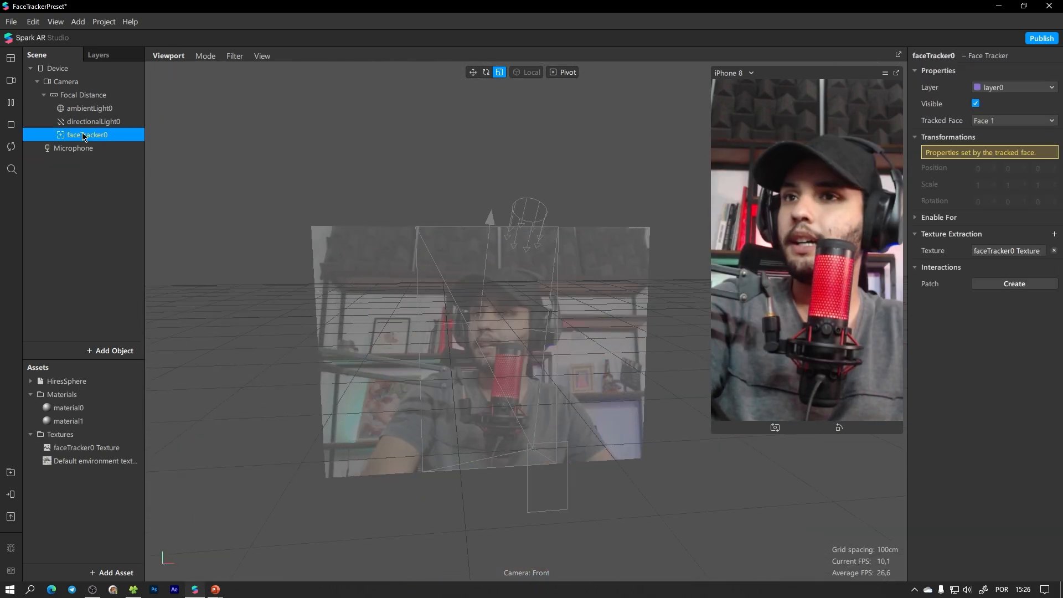
right_click(84, 135)
mouse_move(111, 143)
left_click(216, 258)
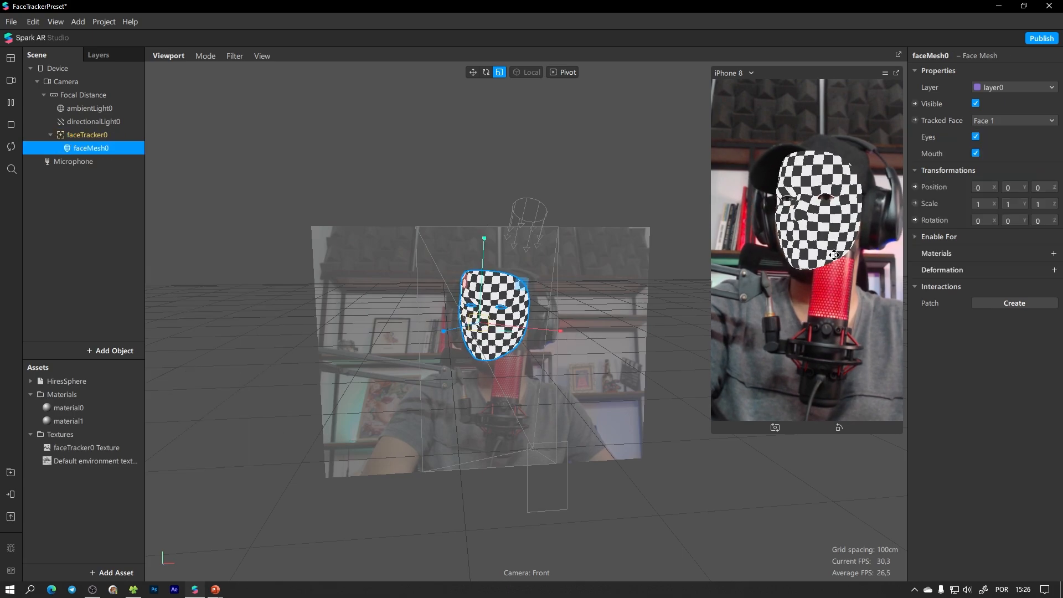
Assign material1 to the face mesh and set that material's shader type to Flat
left_click(1055, 253)
left_click(996, 285)
left_click(992, 269)
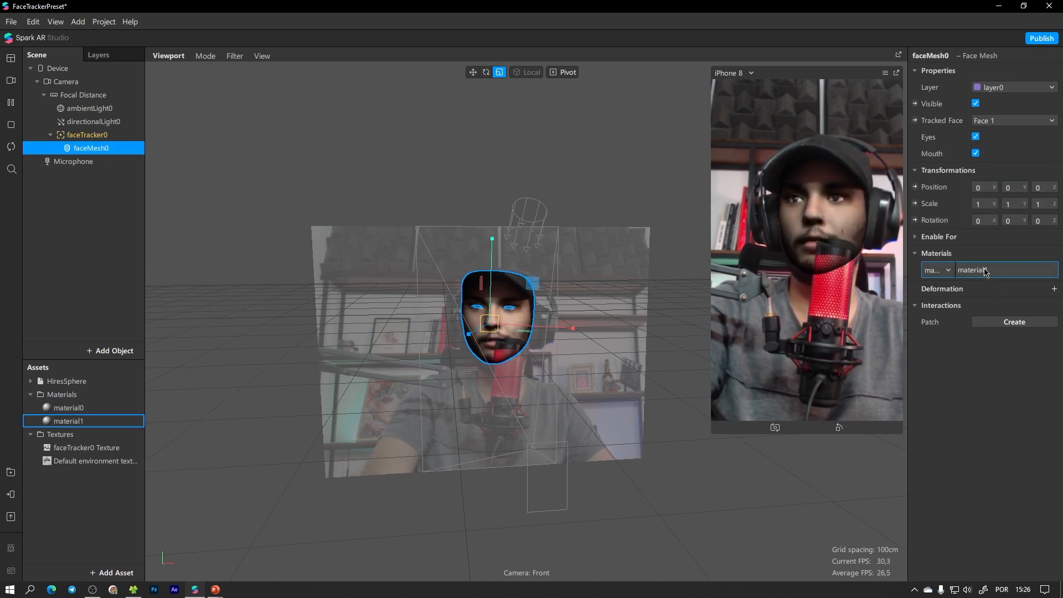
left_click(987, 71)
left_click(987, 73)
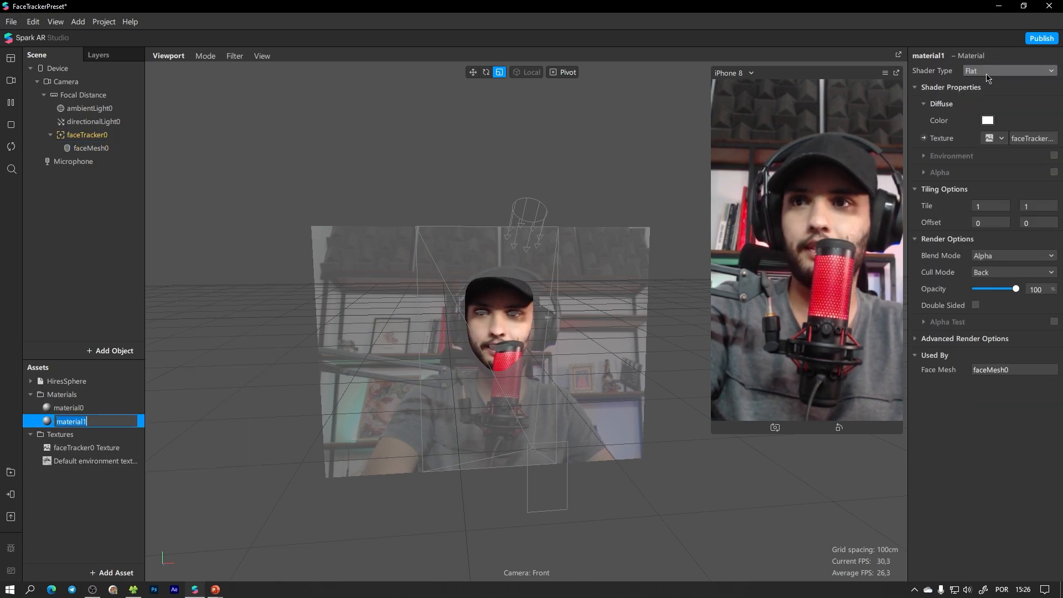
scroll(430, 324, "up", 5)
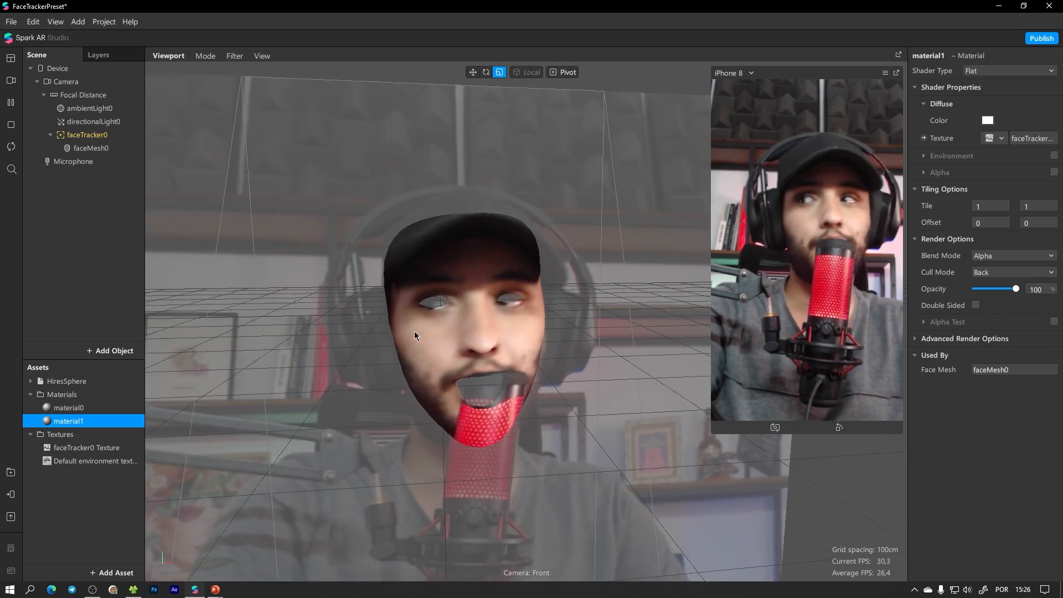
scroll(437, 327, "down", 5)
Switch the camera preview from the webcam to the simulation video showing a woman and a man together
left_click(10, 80)
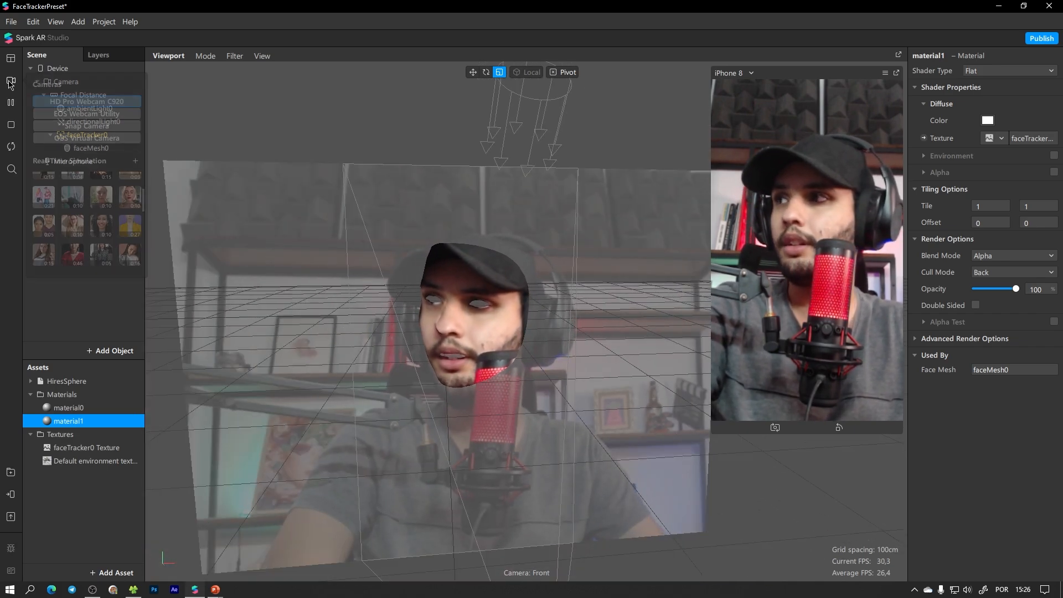
scroll(62, 212, "down", 2)
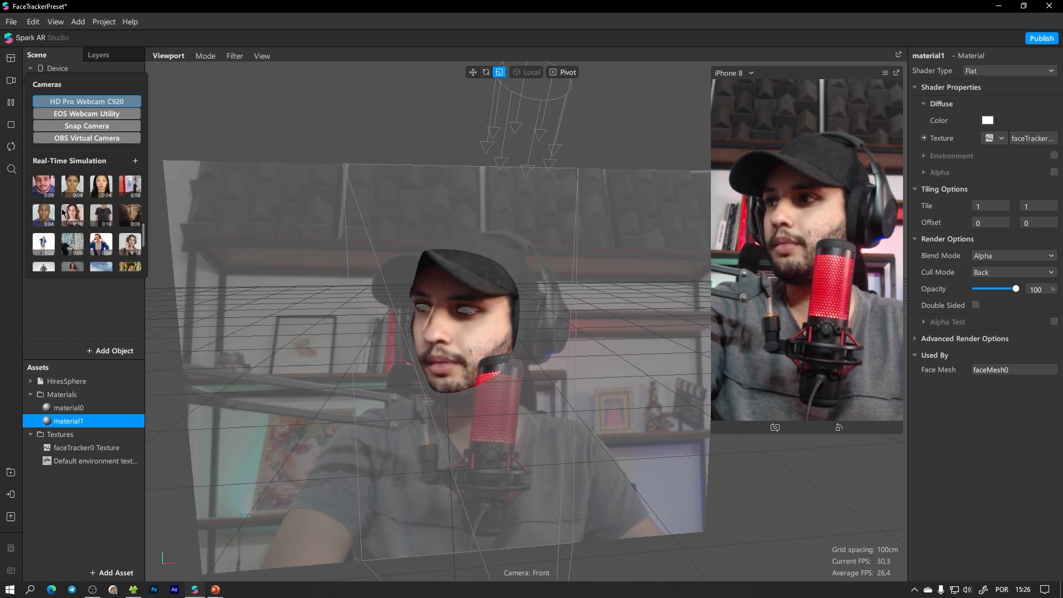
scroll(62, 212, "up", 4)
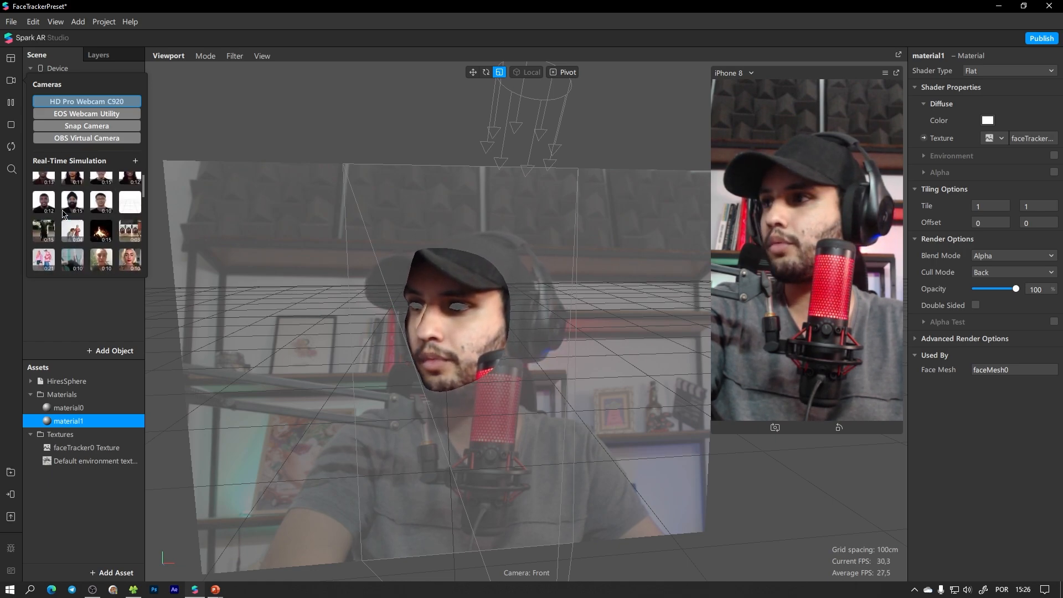
scroll(52, 221, "down", 1)
left_click(40, 228)
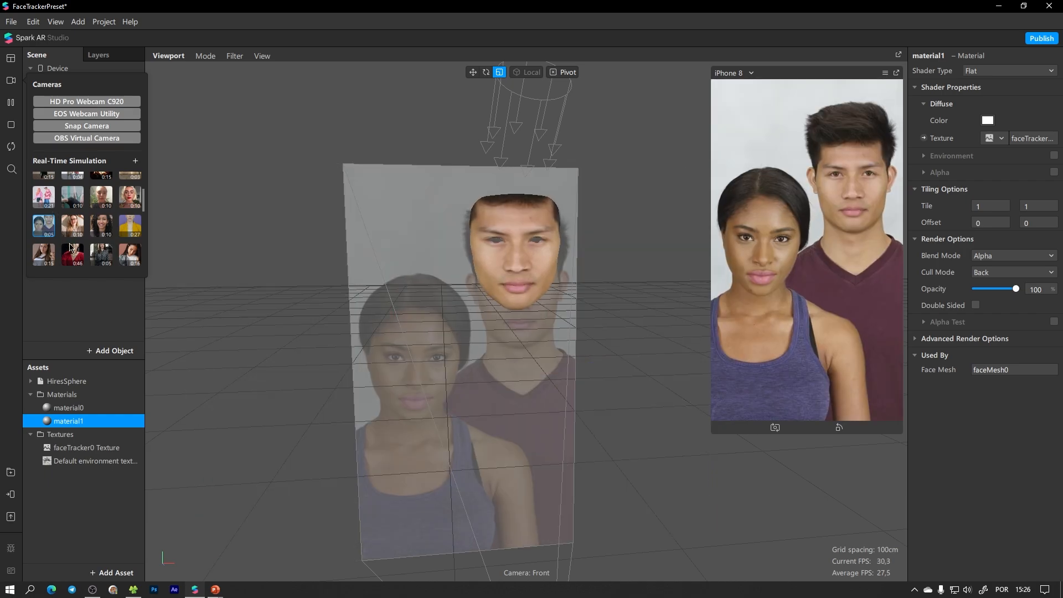
left_click(186, 305)
Add a second face tracker to the scene with a Face Mesh as its child
right_click(80, 189)
mouse_move(110, 194)
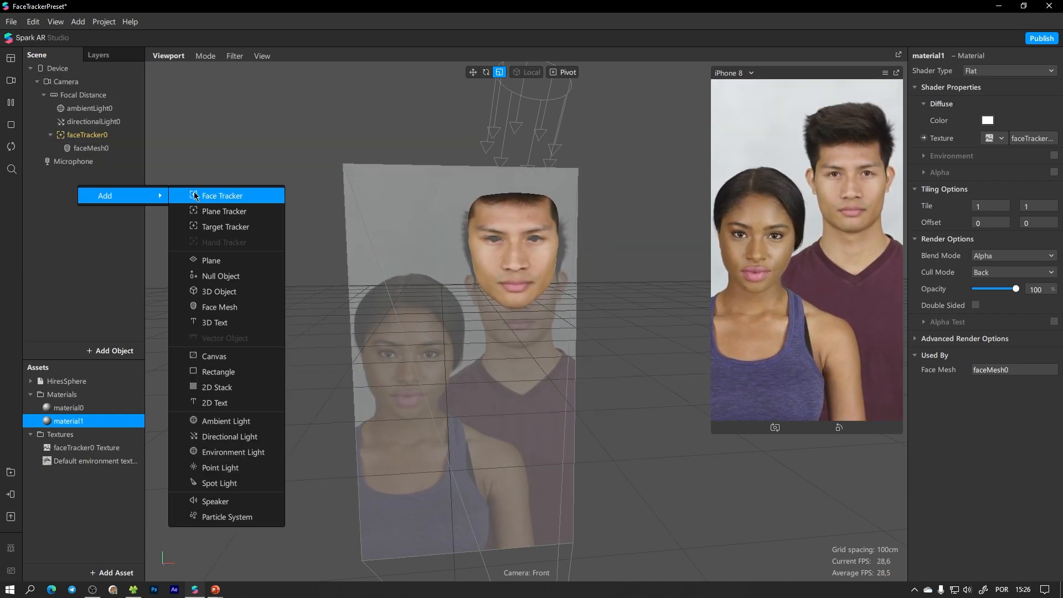
left_click(227, 194)
right_click(98, 165)
mouse_move(166, 169)
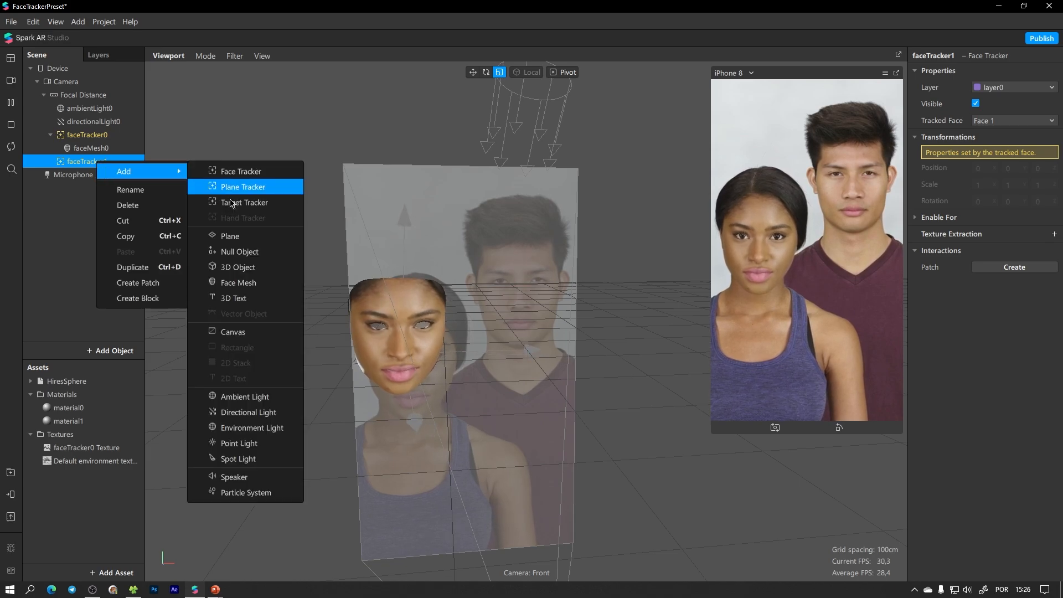
left_click(233, 283)
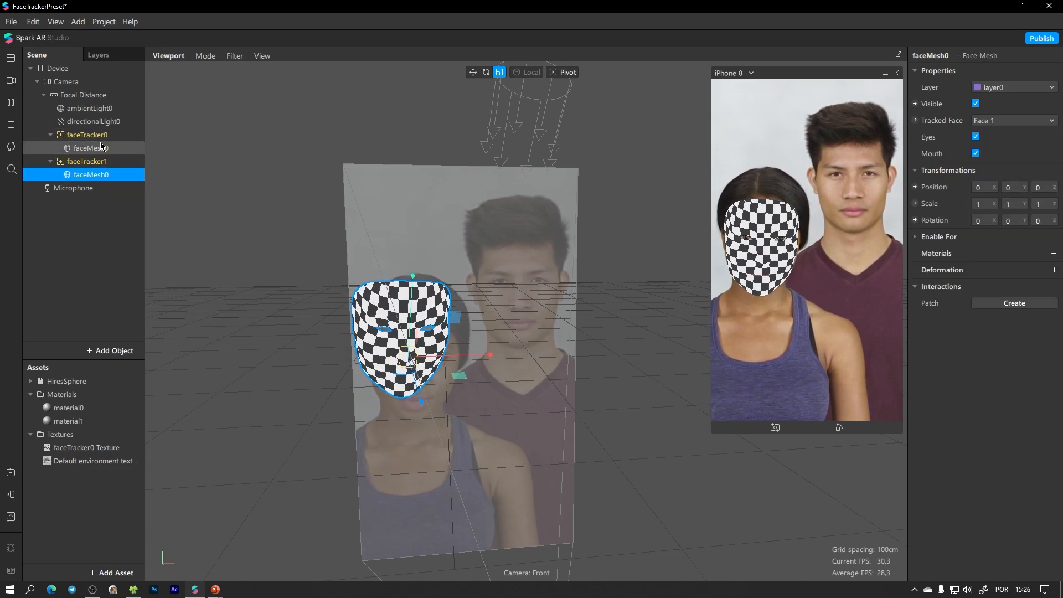
Compare the two face trackers' settings and set faceTracker1's tracked face to Face 2
left_click(84, 135)
left_click(88, 161)
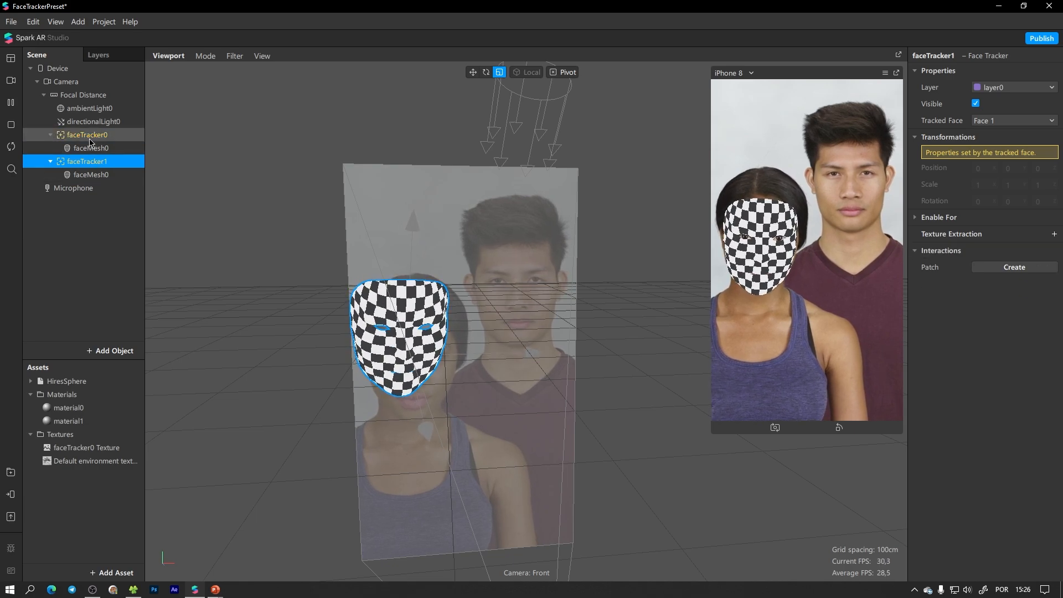
left_click(87, 135)
left_click(88, 163)
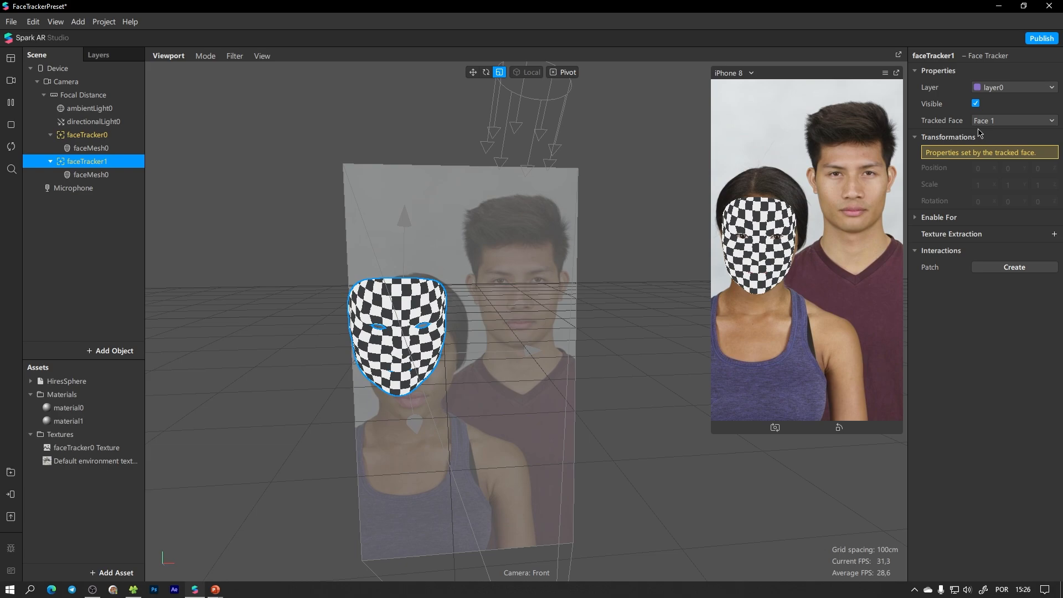
left_click(1013, 120)
left_click(997, 133)
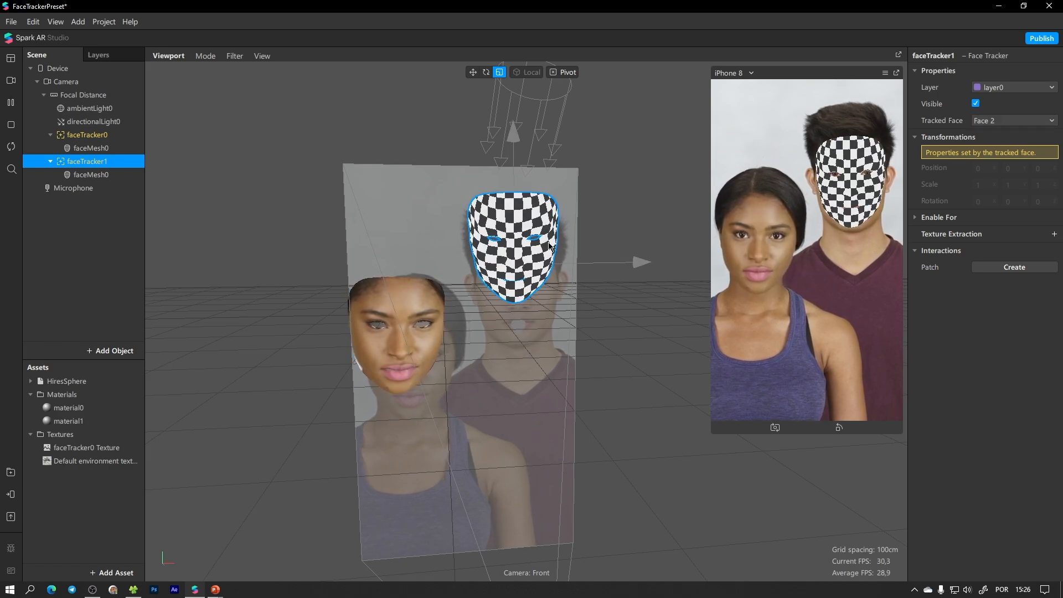
Assign material1 to the face mesh under faceTracker1 and set its tracked face to Face 2
left_click(87, 134)
left_click(87, 161)
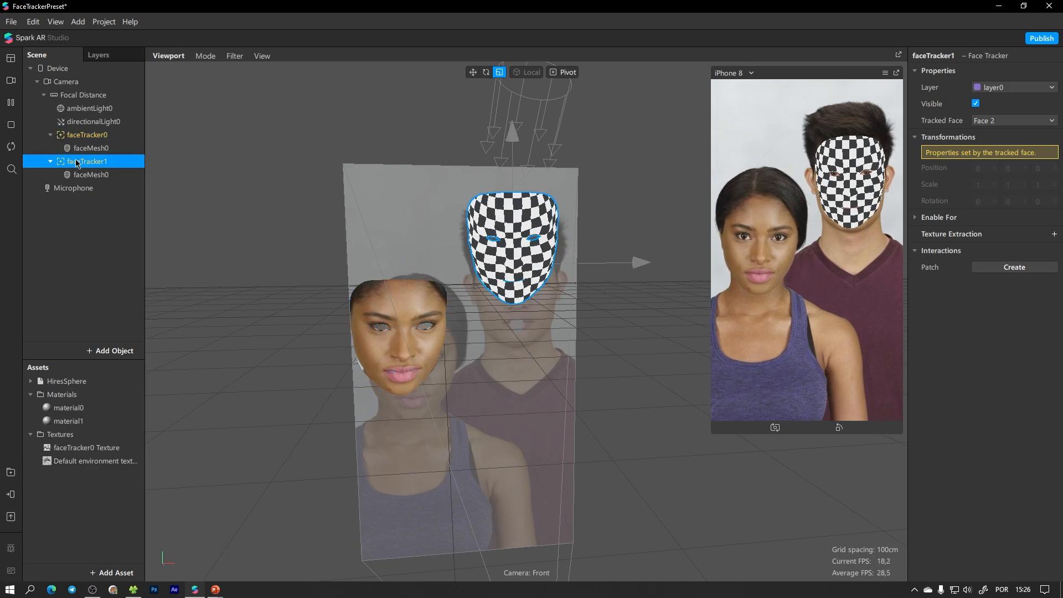
left_click(91, 174)
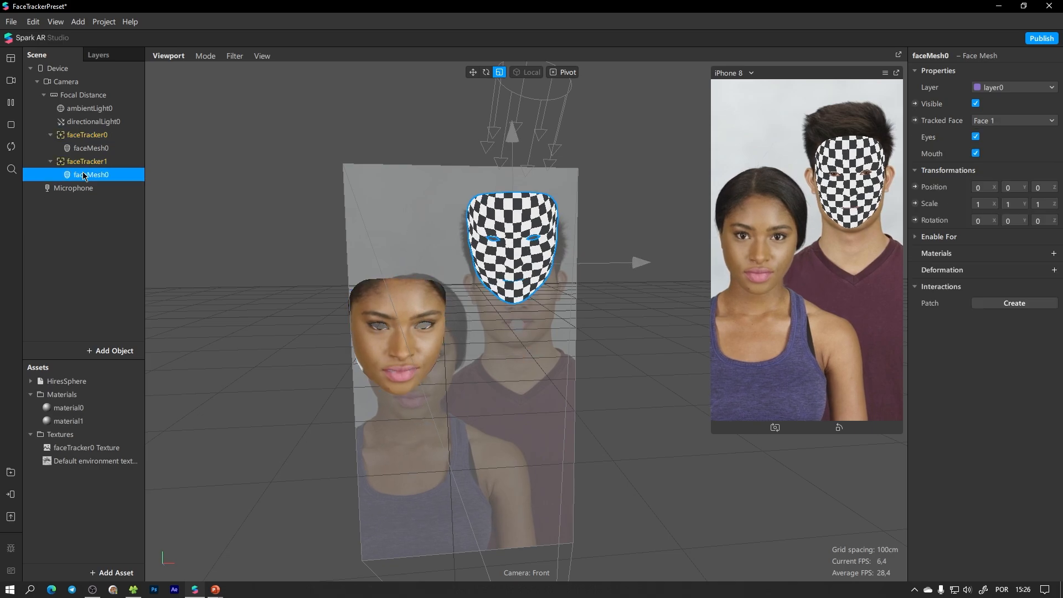
left_click(1054, 253)
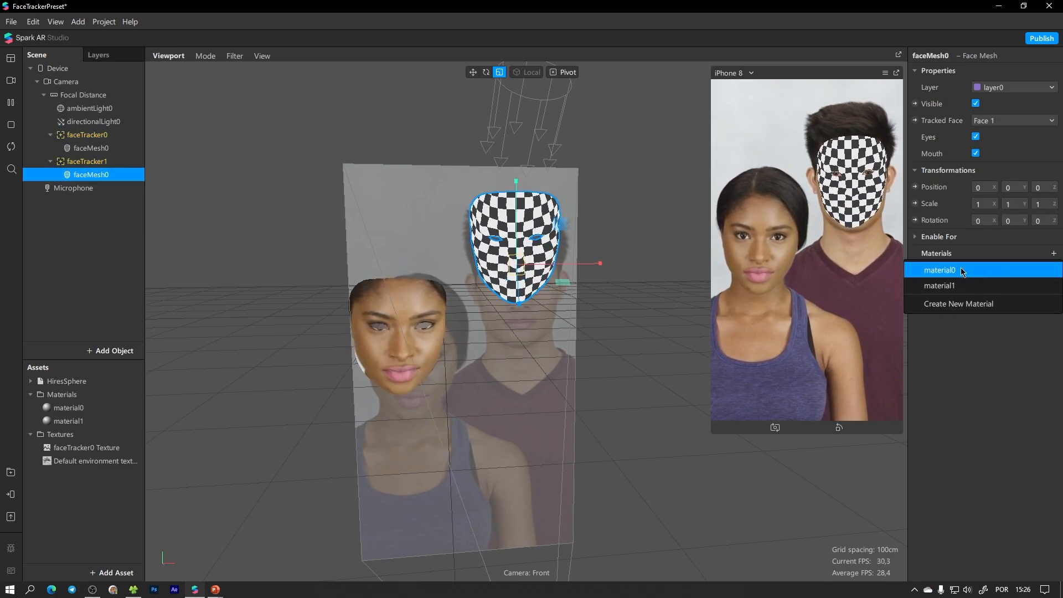
left_click(966, 286)
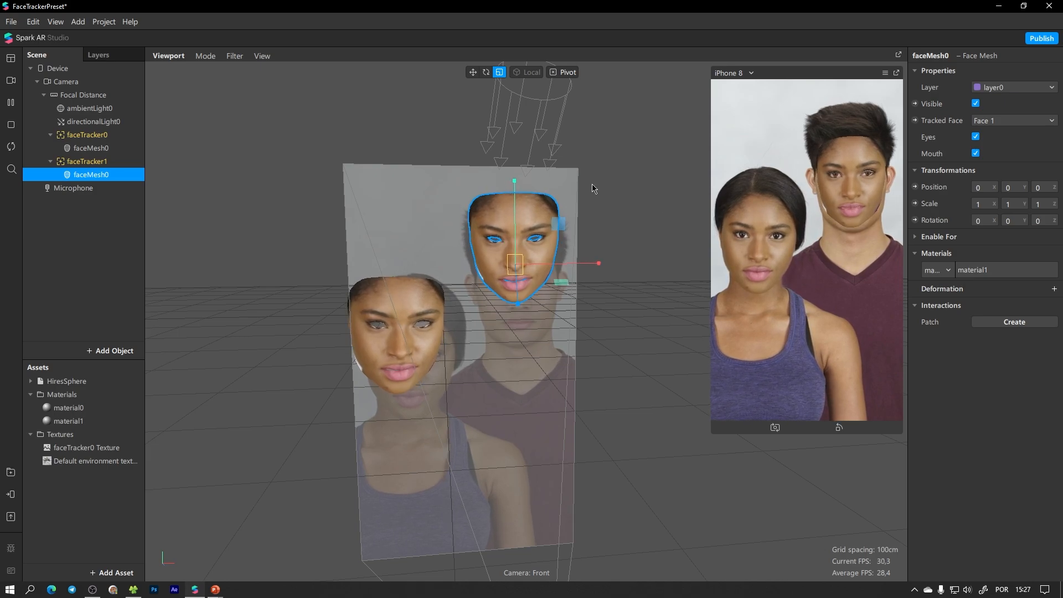
left_click(997, 121)
left_click(1001, 136)
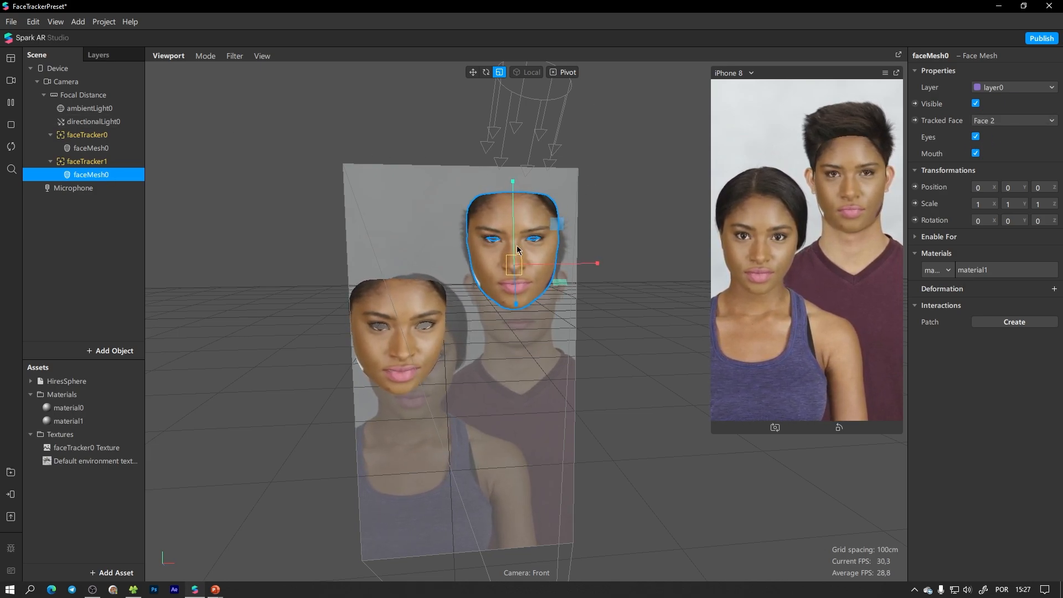
Turn off the Eyes option on the face mesh under faceTracker1
left_click(577, 304)
right_click_drag(577, 303, 388, 255)
left_click(80, 174)
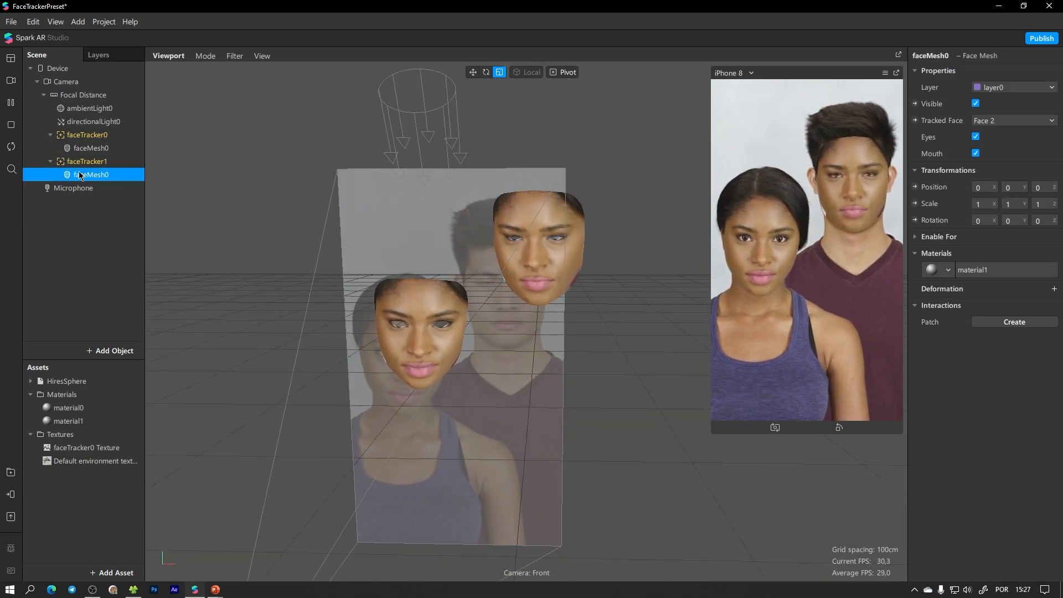
left_click(976, 137)
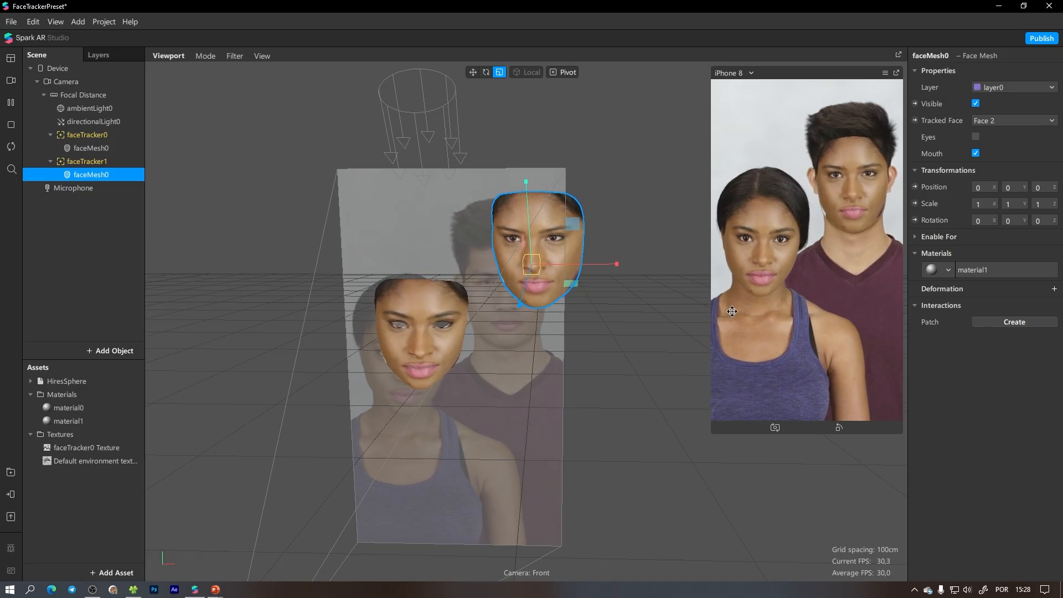
Delete faceTracker1 with its mesh and switch the preview to the simulation video of the smiling woman with curly hair
left_click(88, 161)
key("Delete")
left_click(11, 81)
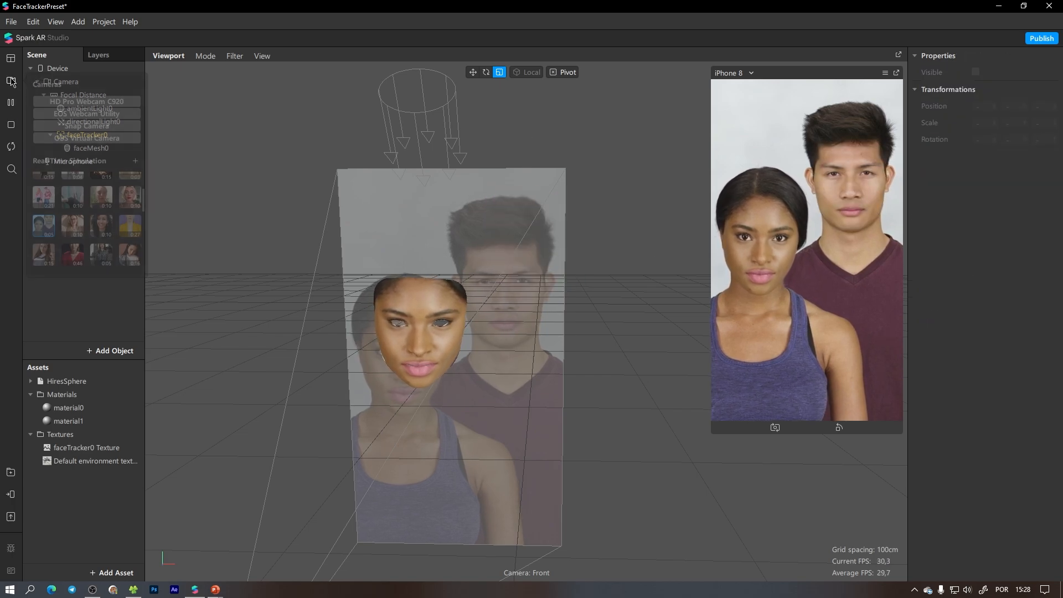
scroll(82, 215, "down", 1)
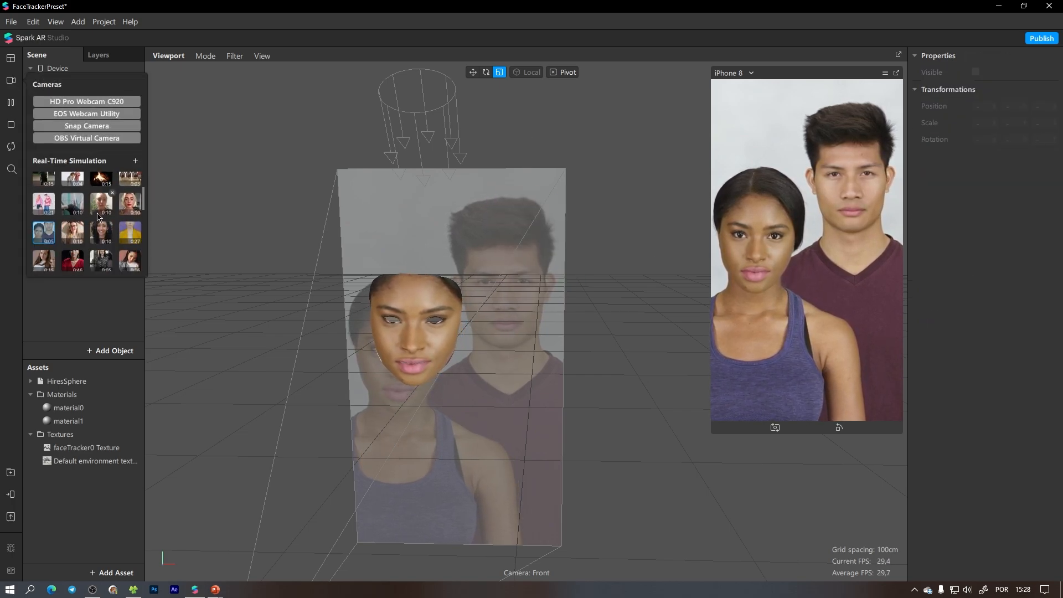
left_click(101, 225)
left_click(100, 290)
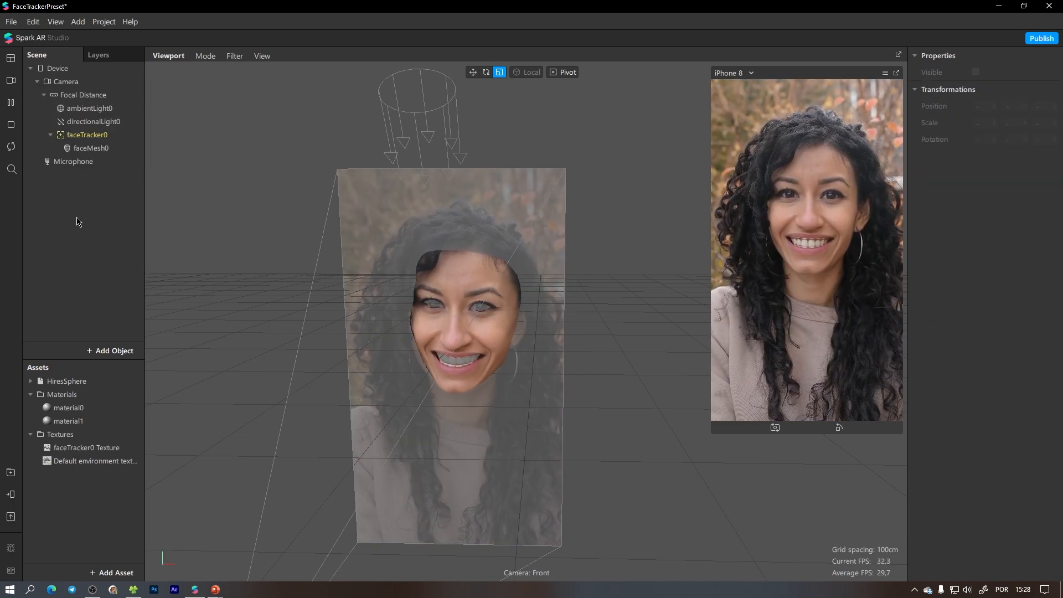
Import deform.fbx from the Spark AR _tutoriais folder as the deformation object of the remaining face mesh
left_click(81, 149)
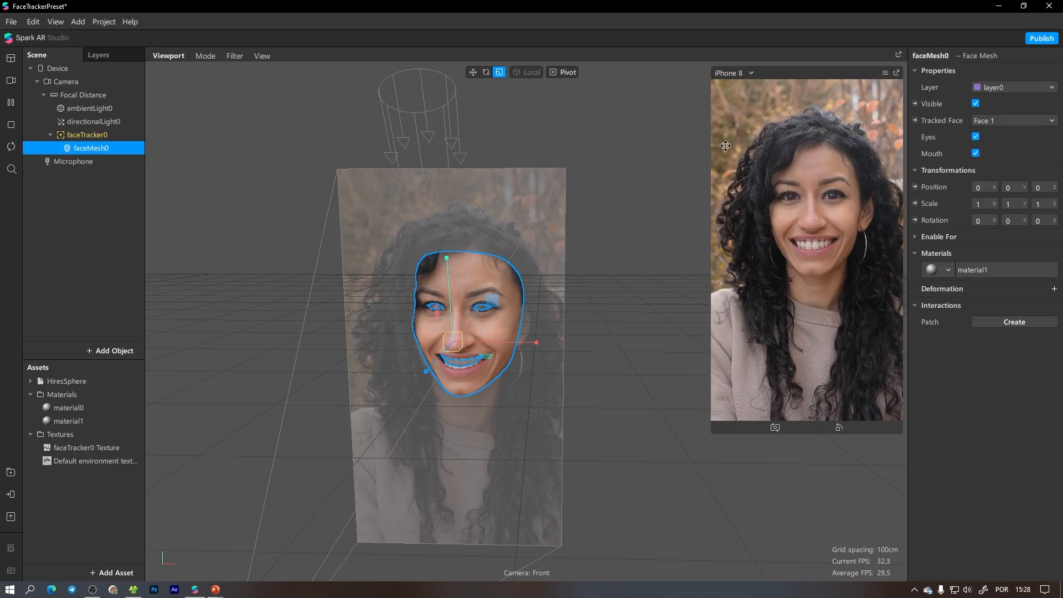
left_click(1055, 290)
left_click(1008, 322)
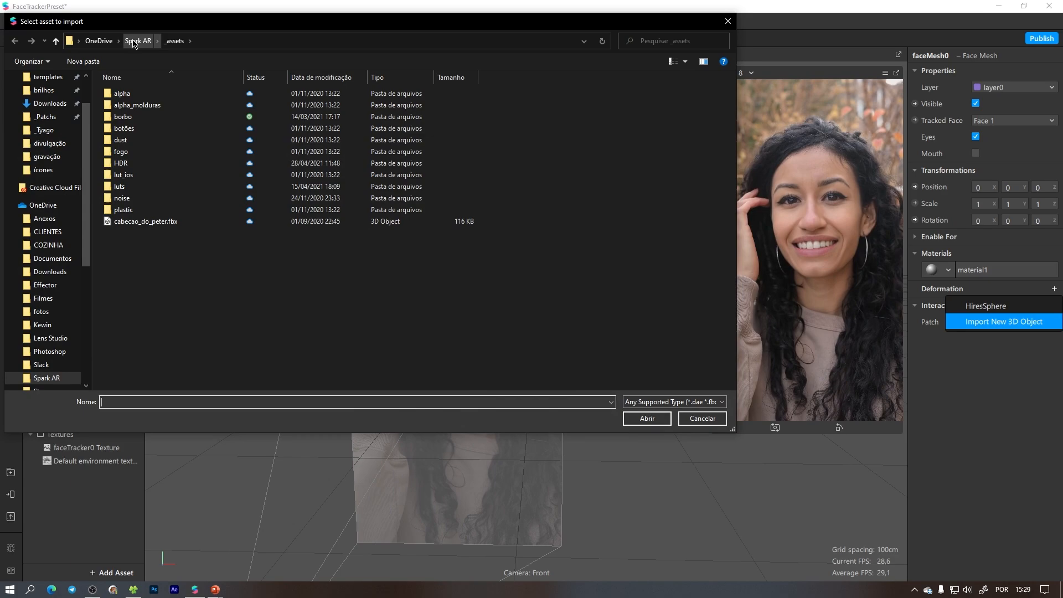
left_click(138, 40)
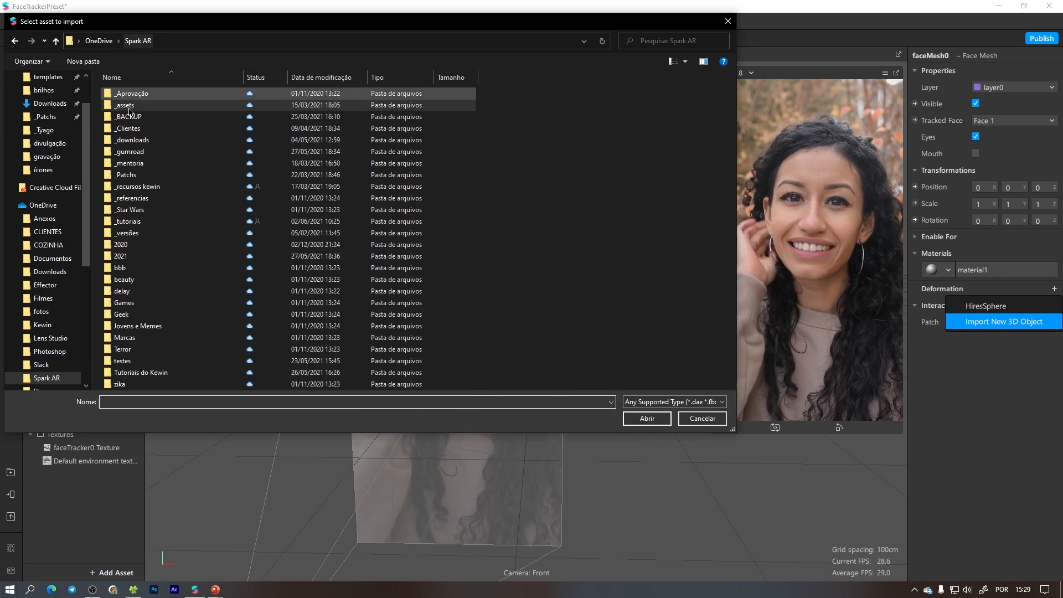
double_click(127, 221)
left_click(114, 93)
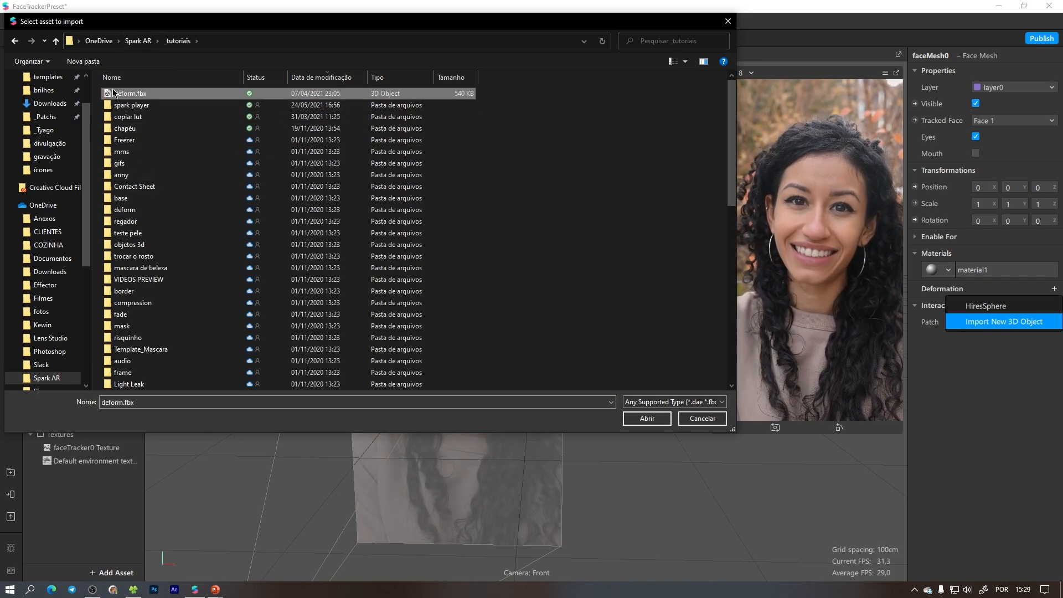
double_click(114, 93)
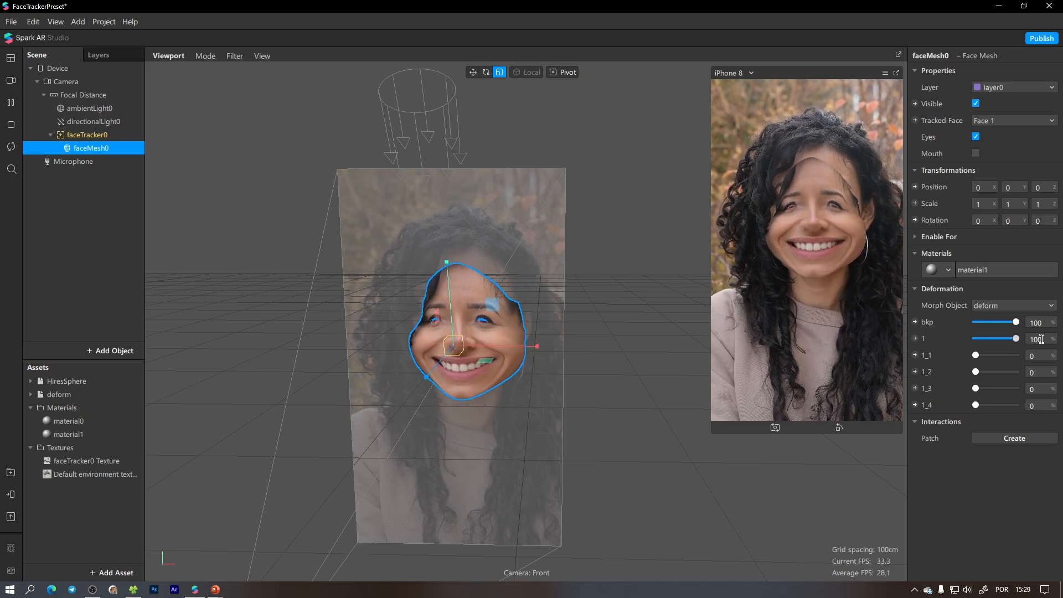
Remove material1 from the face mesh and keep deform selected as its morph object
left_click(936, 270)
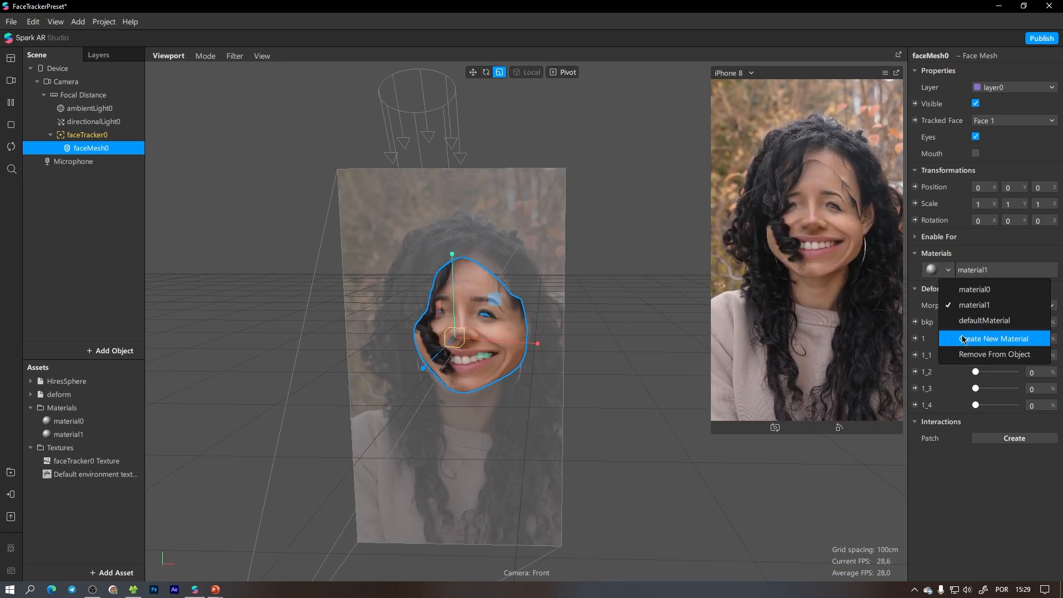
left_click(974, 357)
left_click(990, 307)
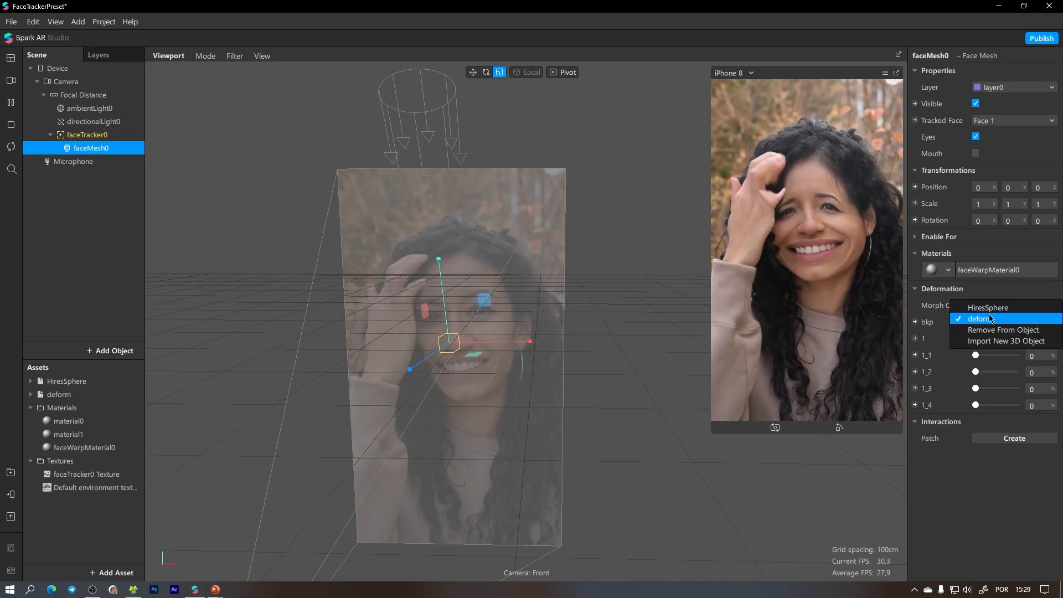
left_click(989, 318)
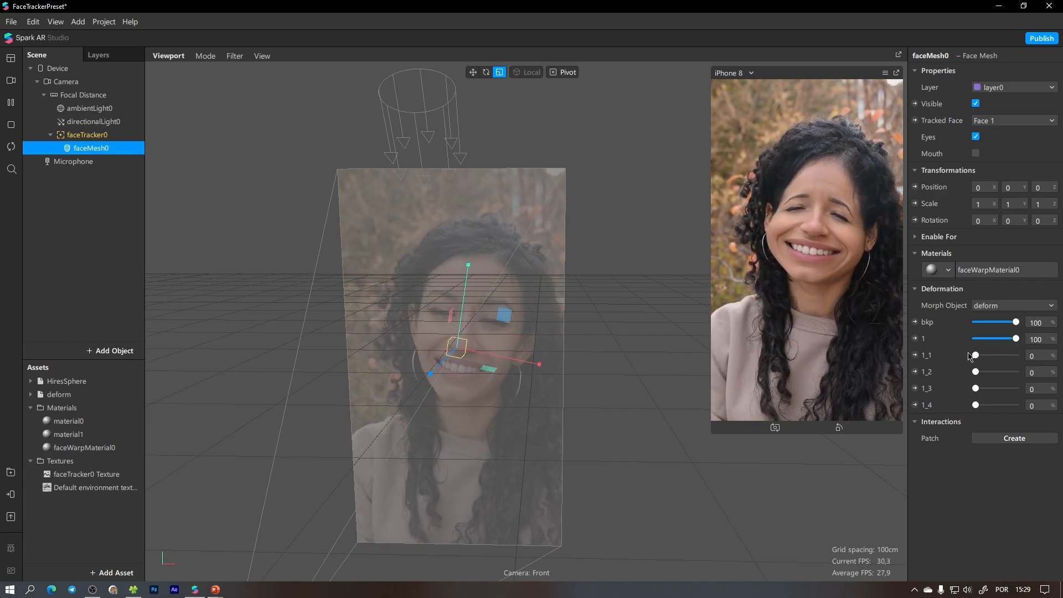